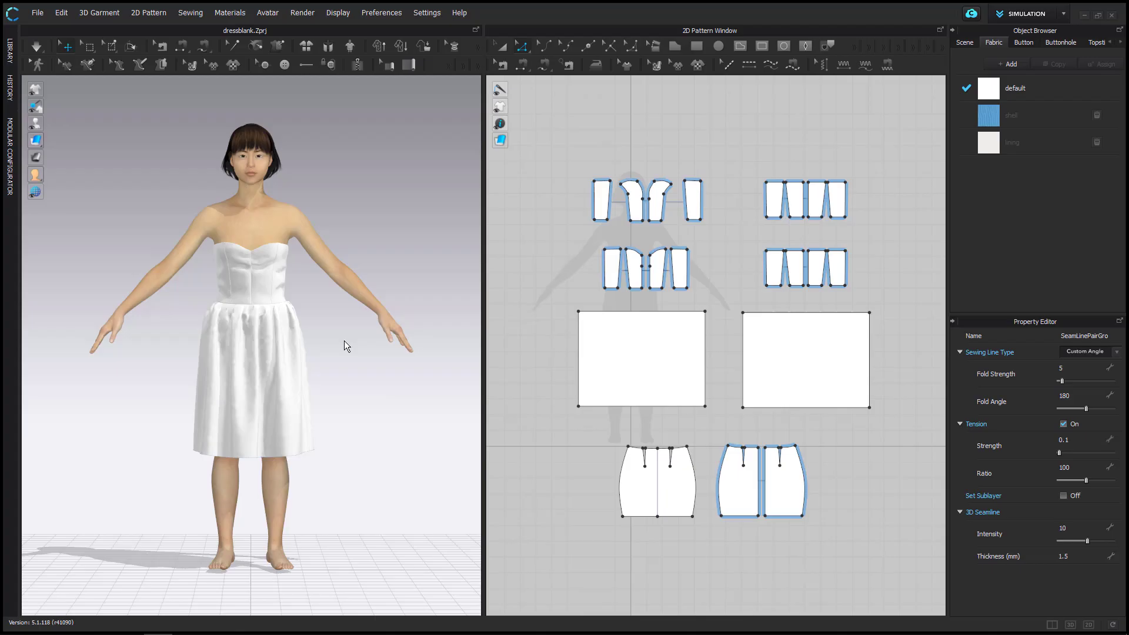
# - Split the left skirt rectangle's left edge uniformly into two equal 300 mm segments
pyautogui.moveTo(345, 343)
pyautogui.mouseDown(button='right')
pyautogui.moveTo(61, 338)
pyautogui.moveTo(261, 353)
pyautogui.moveTo(391, 335)
pyautogui.moveTo(449, 340)
pyautogui.moveTo(363, 341)
pyautogui.mouseUp(button='right')
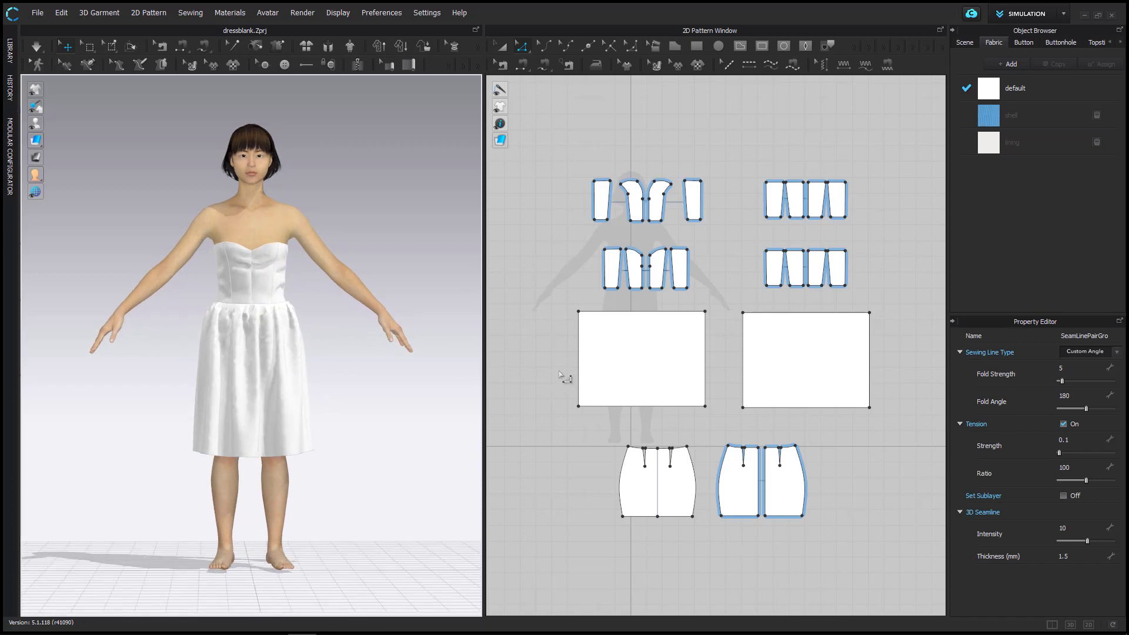
pyautogui.press('x')
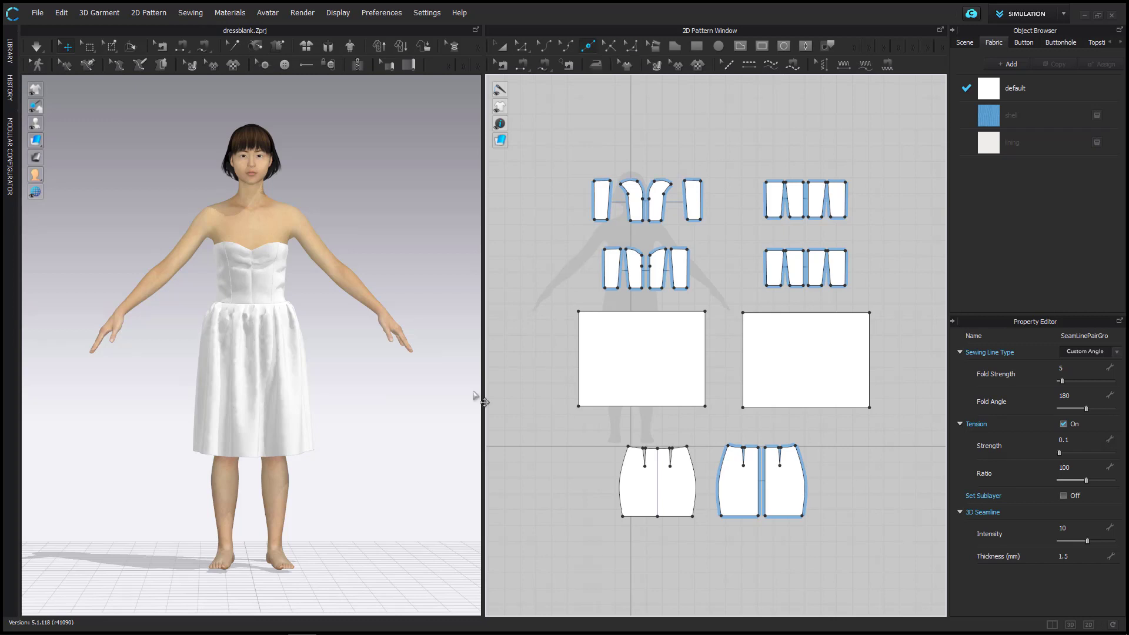
pyautogui.click(579, 344)
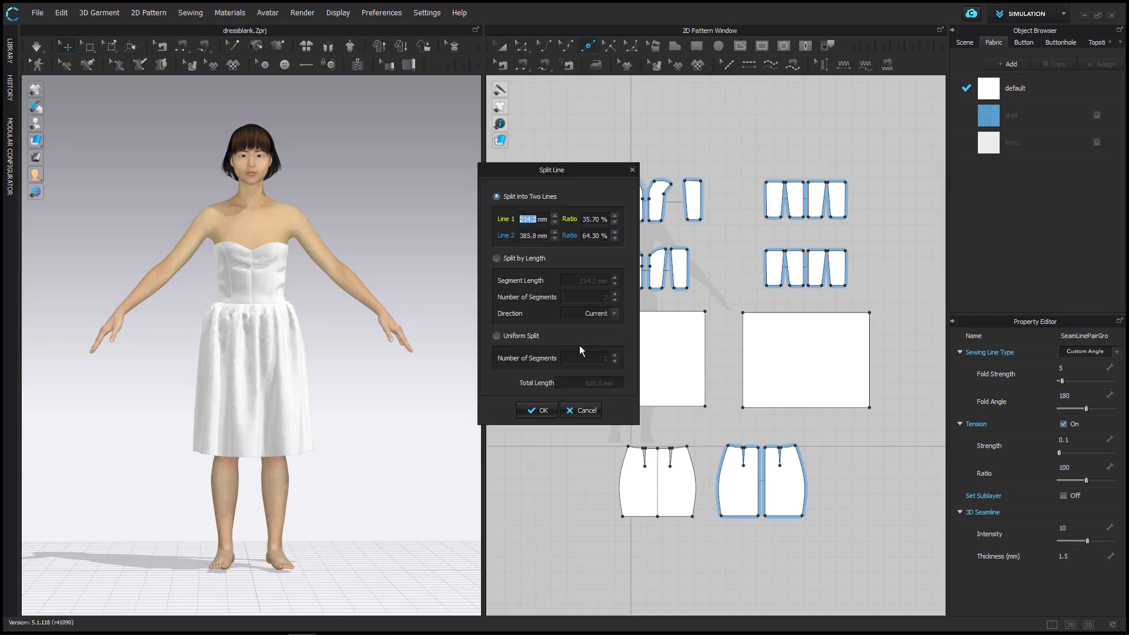
pyautogui.click(511, 338)
pyautogui.click(534, 411)
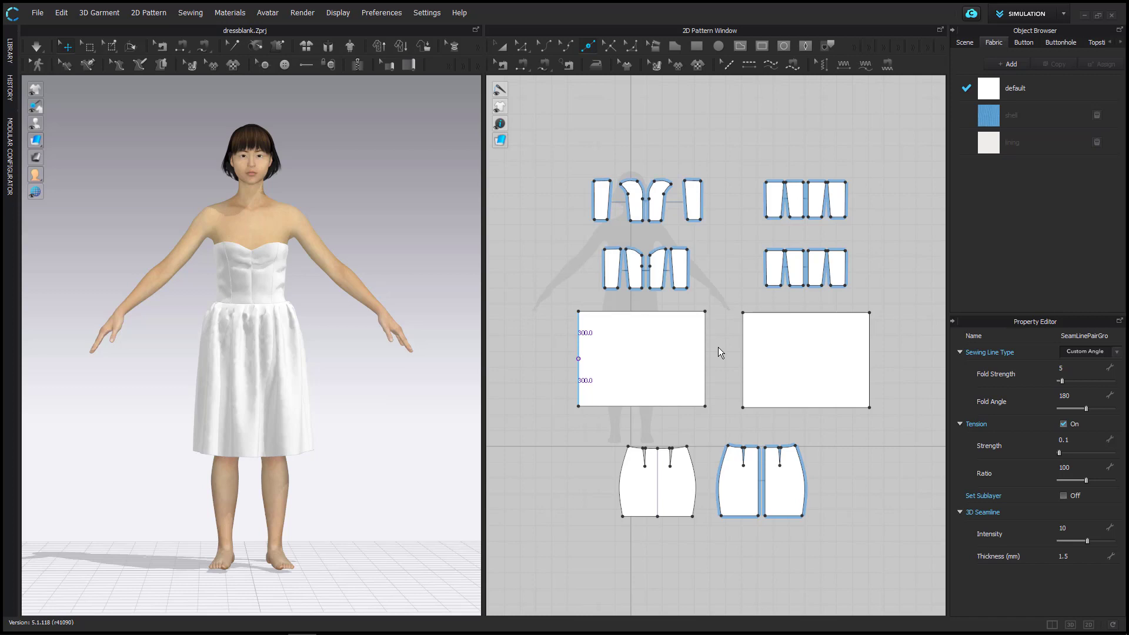
# - Split the rectangle's right edge uniformly into three equal segments
pyautogui.click(700, 351)
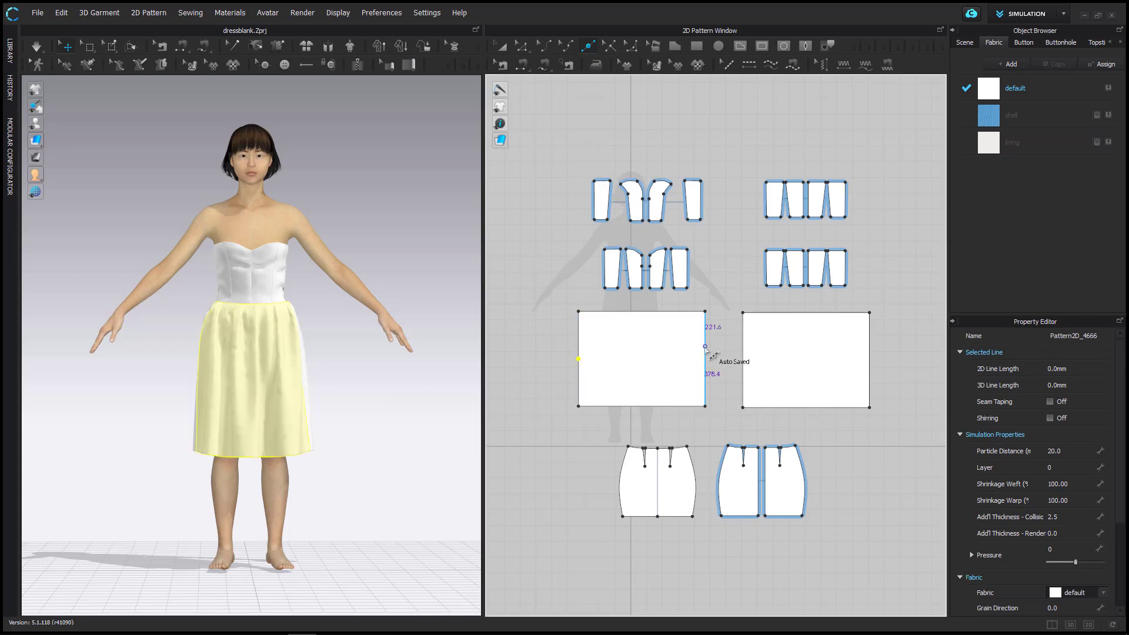
pyautogui.rightClick(705, 349)
pyautogui.click(536, 337)
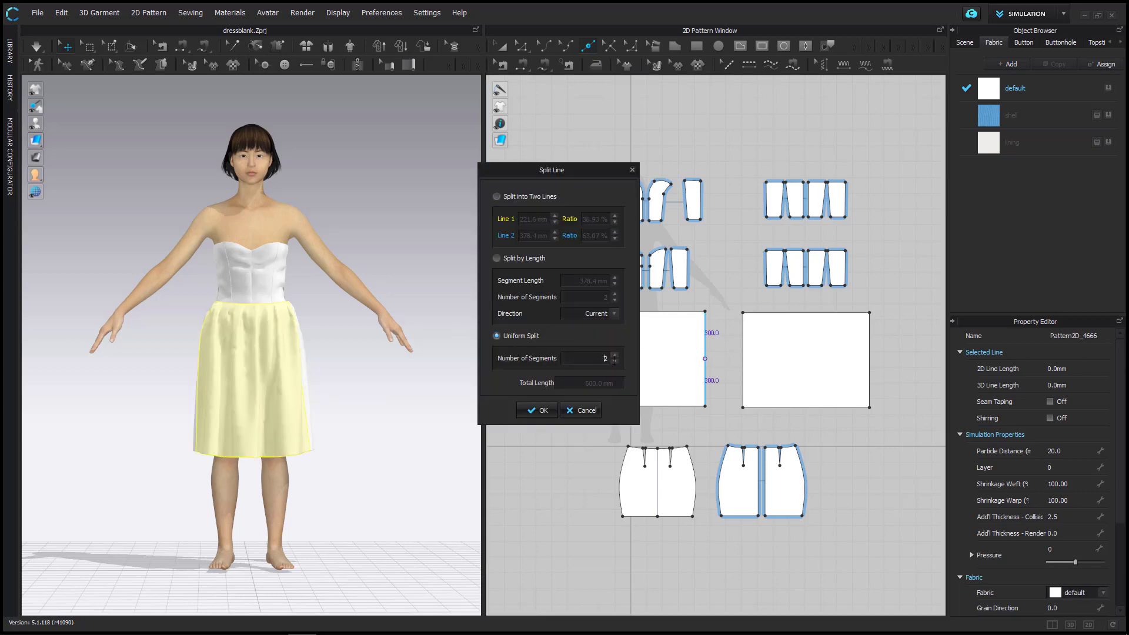
pyautogui.write('3')
pyautogui.click(533, 410)
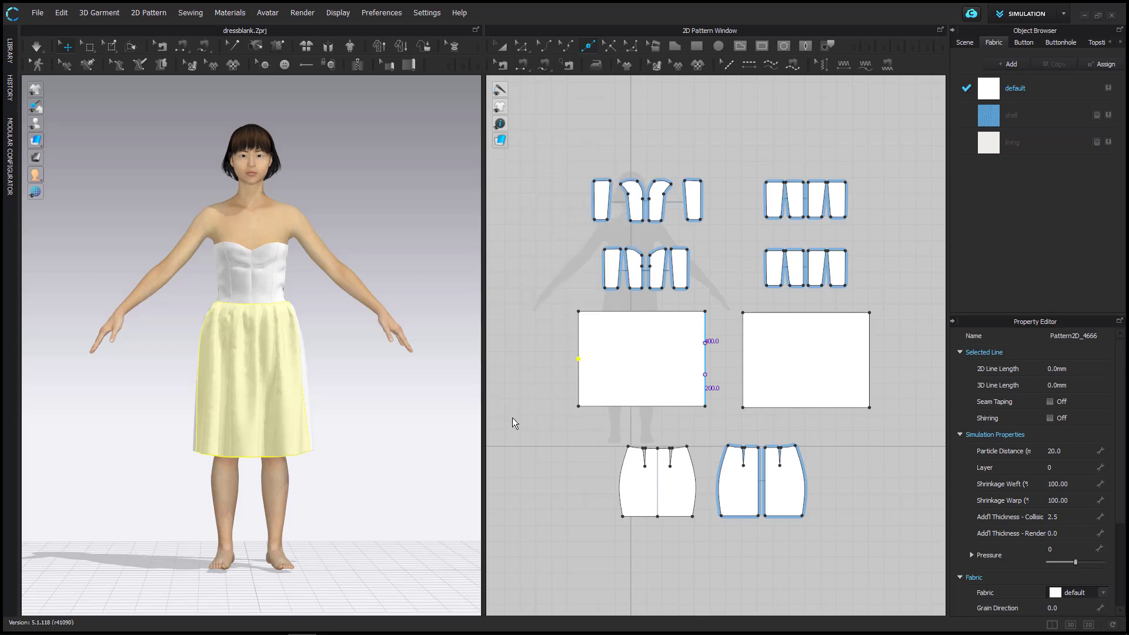
pyautogui.click(529, 358)
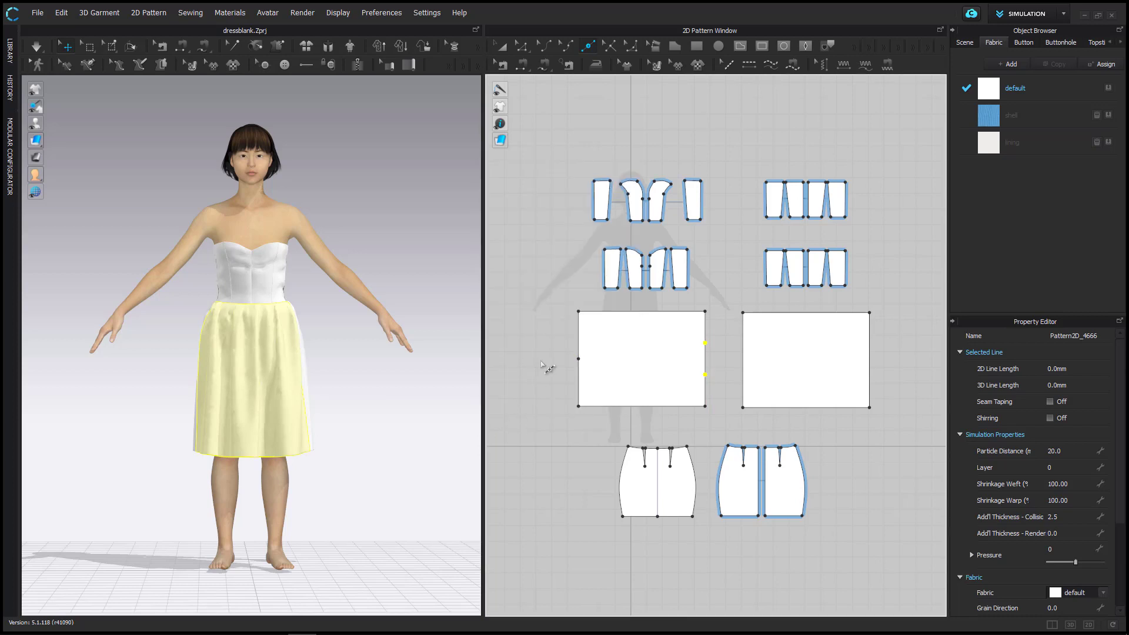
# - Split the left edge segment into two lines of 100 mm and 200 mm
pyautogui.rightClick(581, 374)
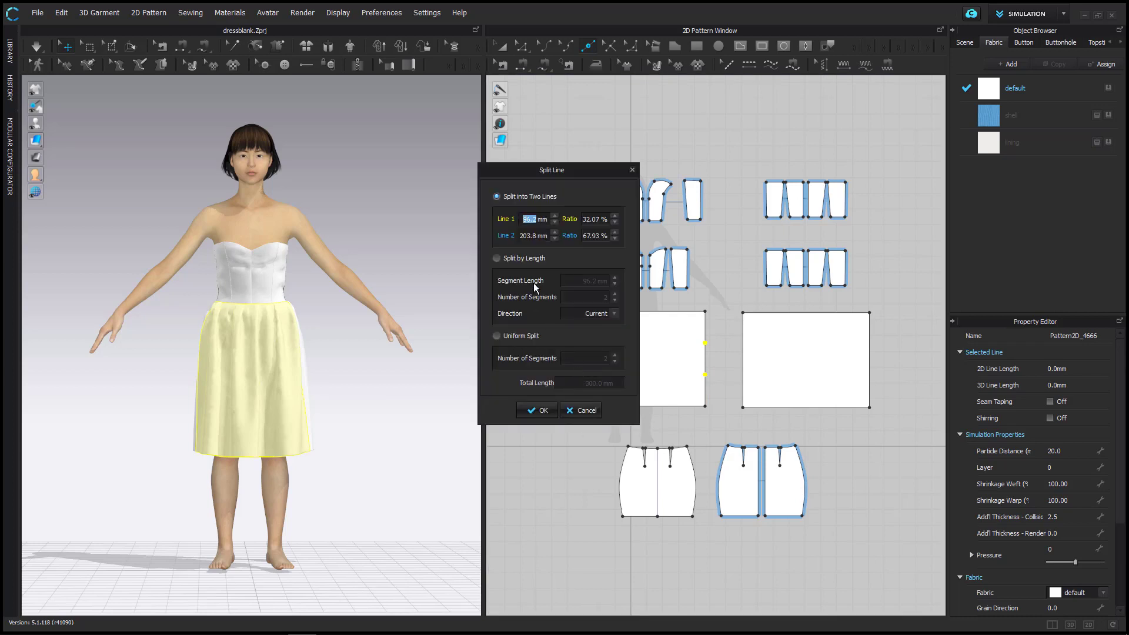
pyautogui.moveTo(548, 172); pyautogui.dragTo(482, 169)
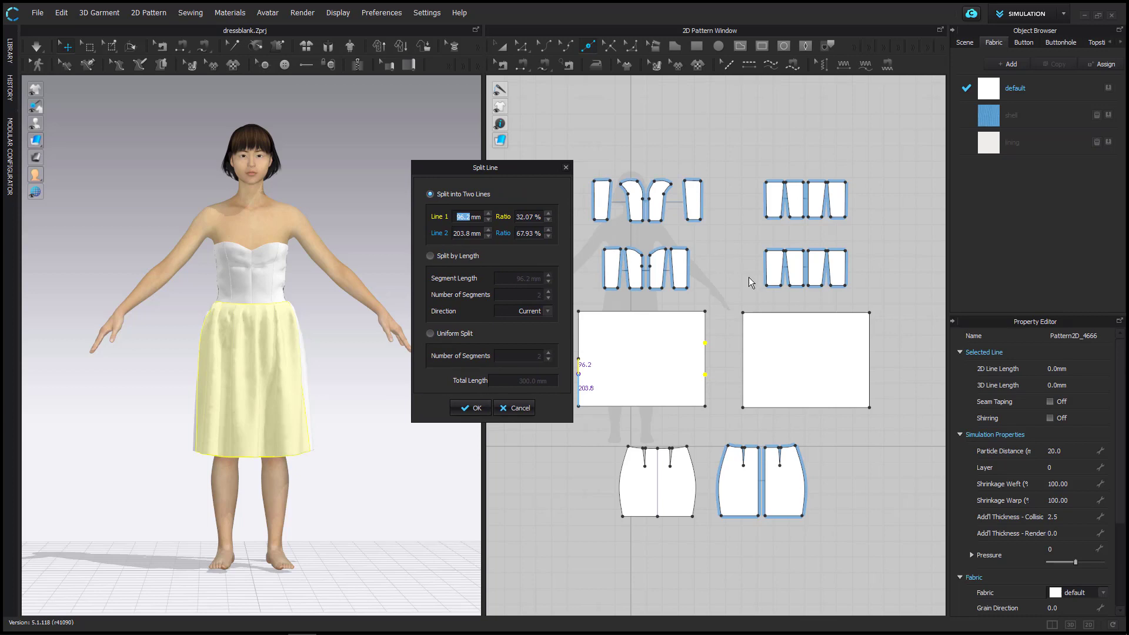
pyautogui.write('100')
pyautogui.click(477, 408)
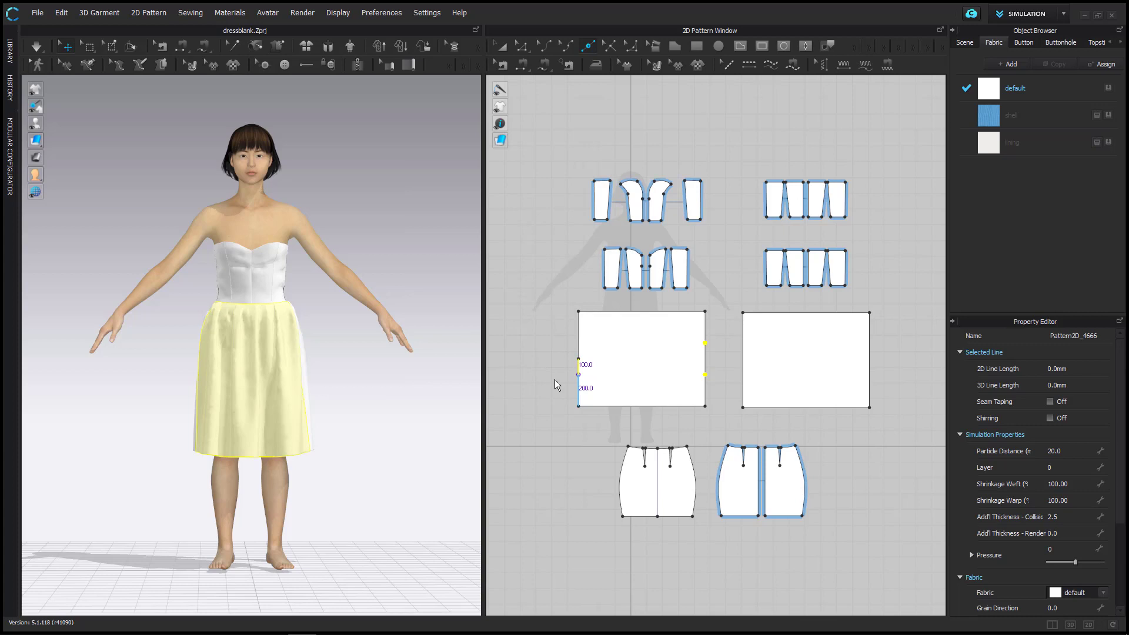
# - Split the right edge segment into two lines of 50 mm and 150 mm
pyautogui.moveTo(555, 380); pyautogui.dragTo(679, 378, button='right')
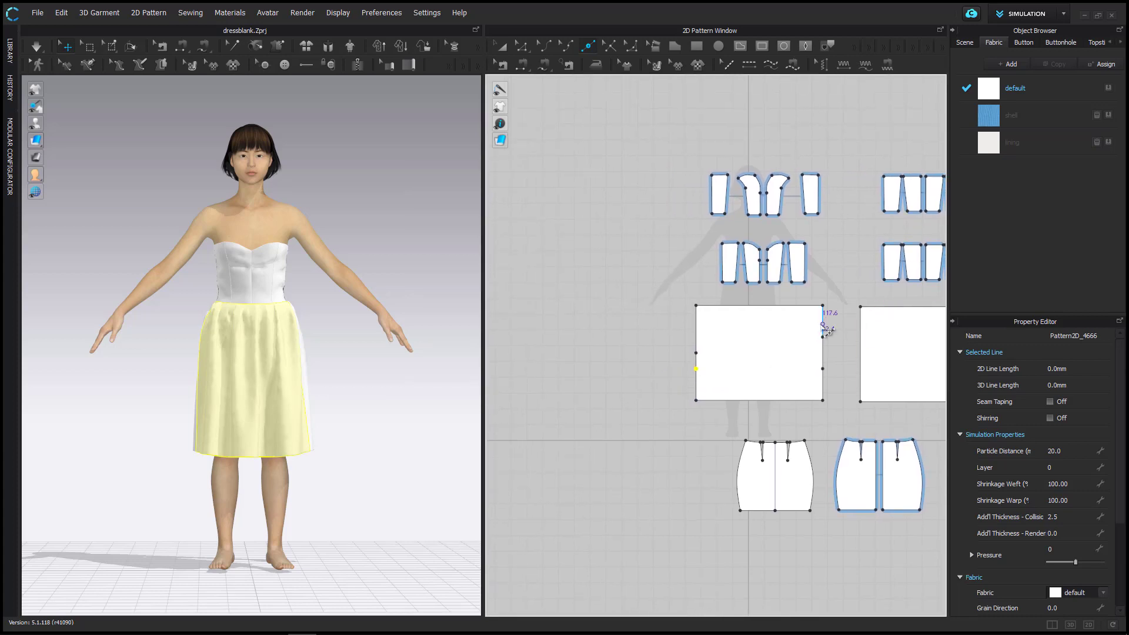
pyautogui.click(823, 328)
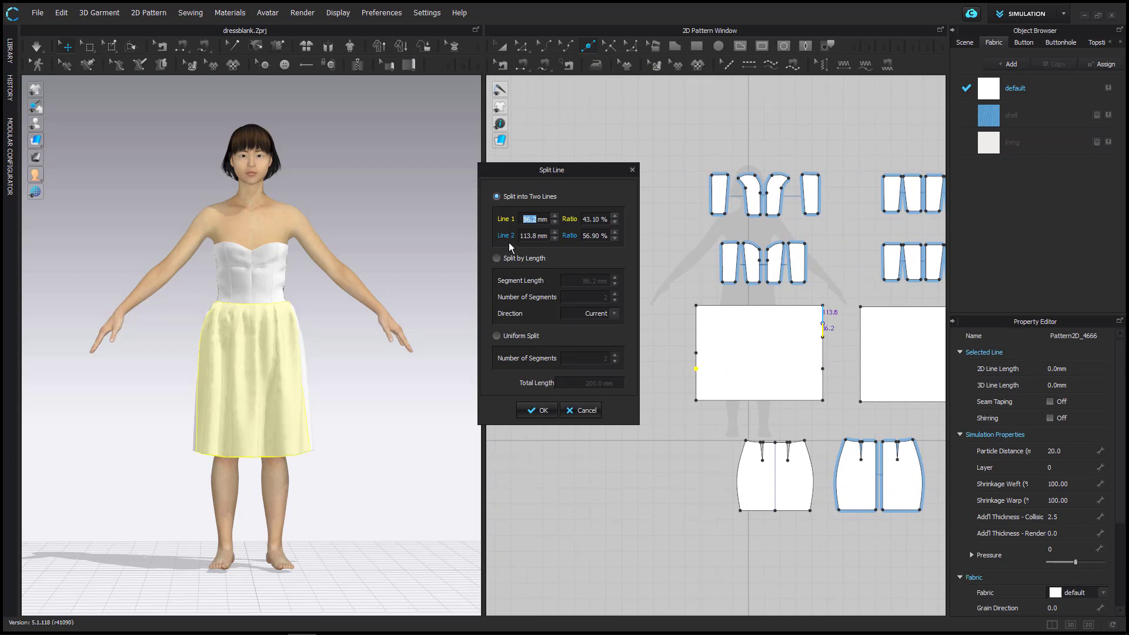
pyautogui.write('5')
pyautogui.write('0')
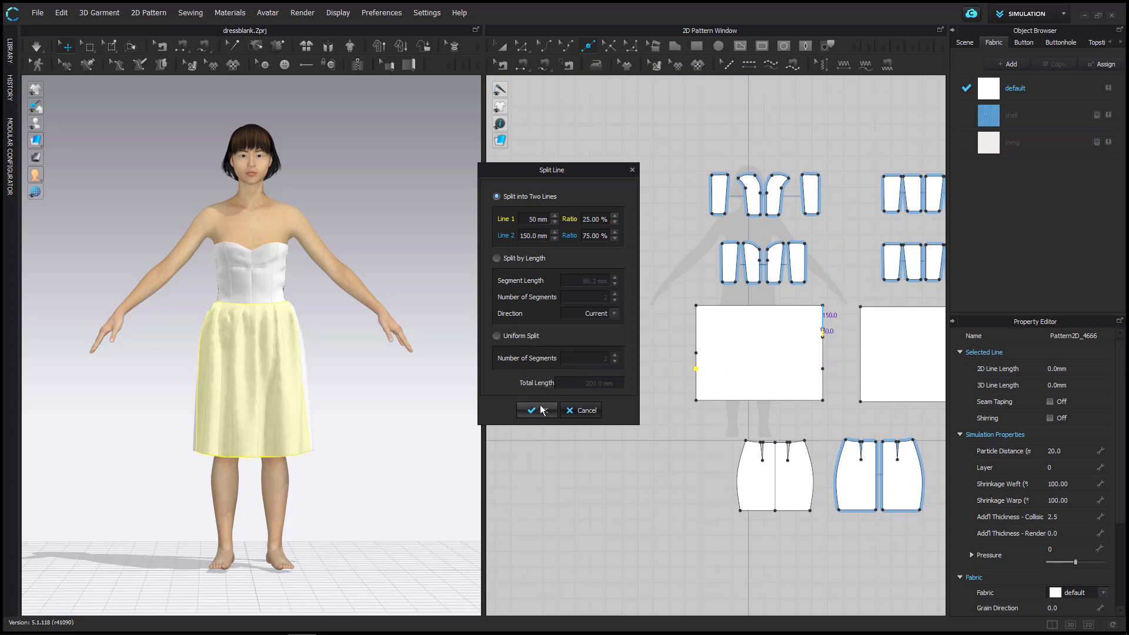
pyautogui.click(535, 411)
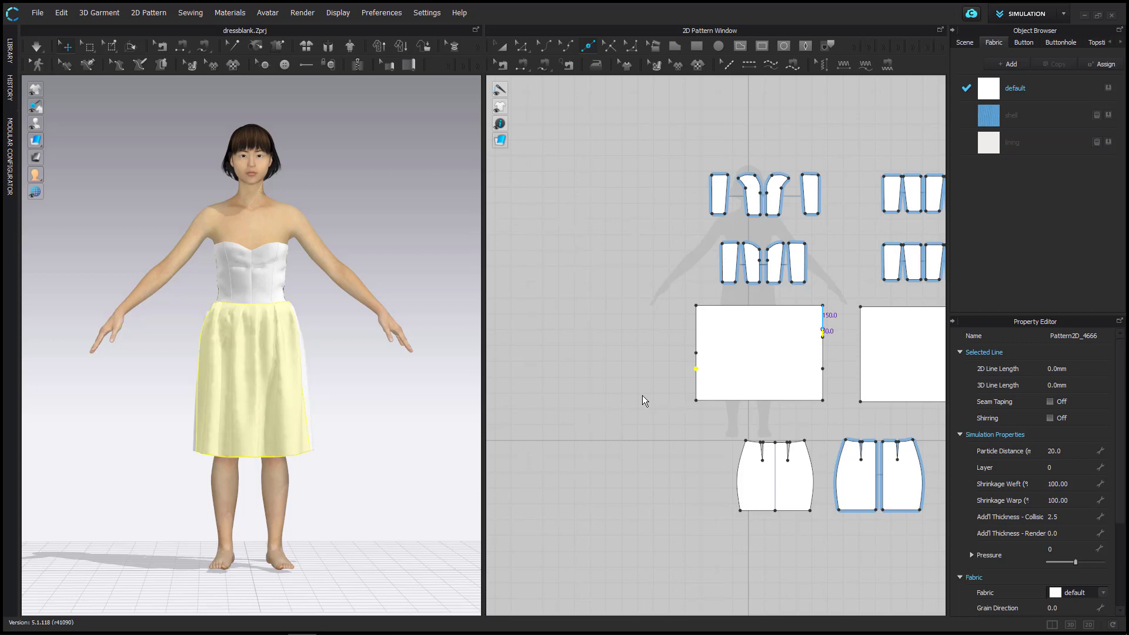
pyautogui.click(522, 44)
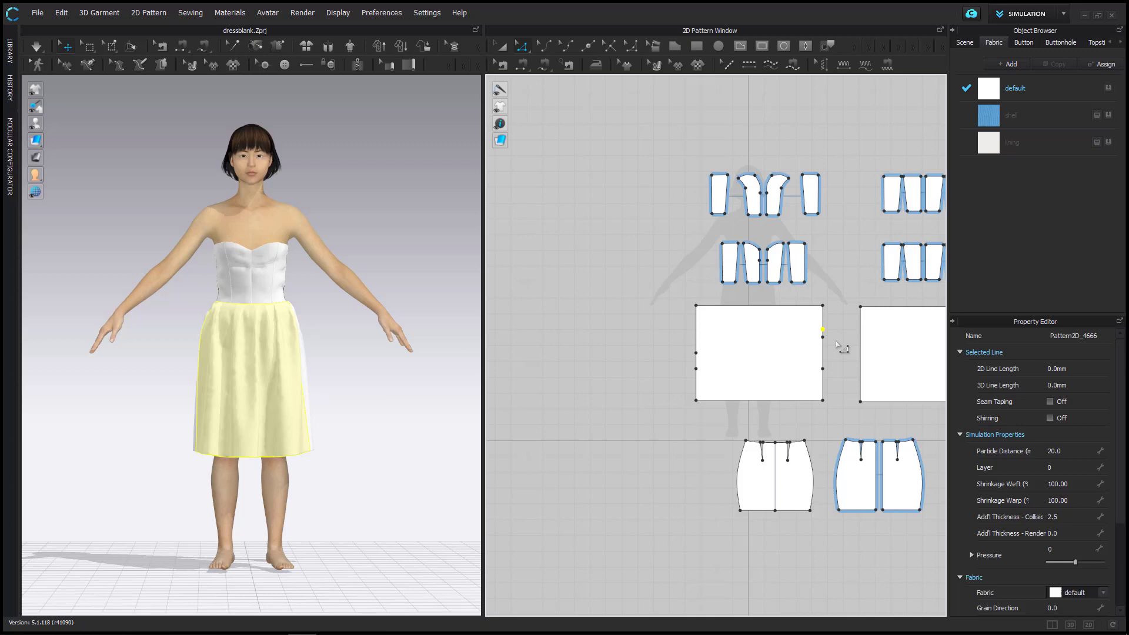
pyautogui.click(295, 334)
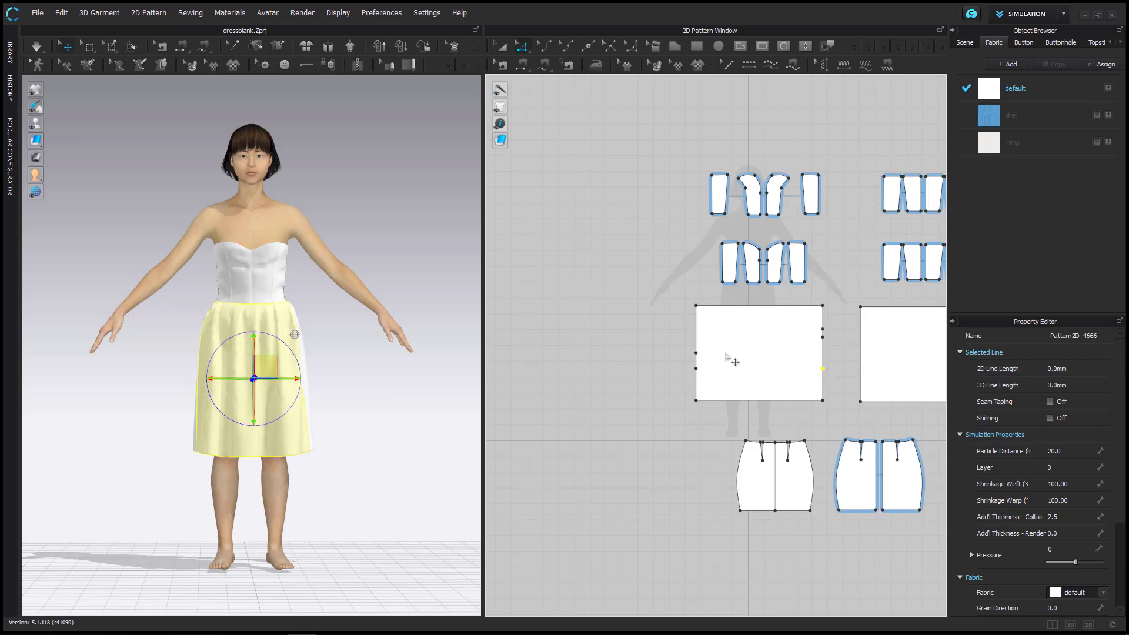
pyautogui.click(670, 440)
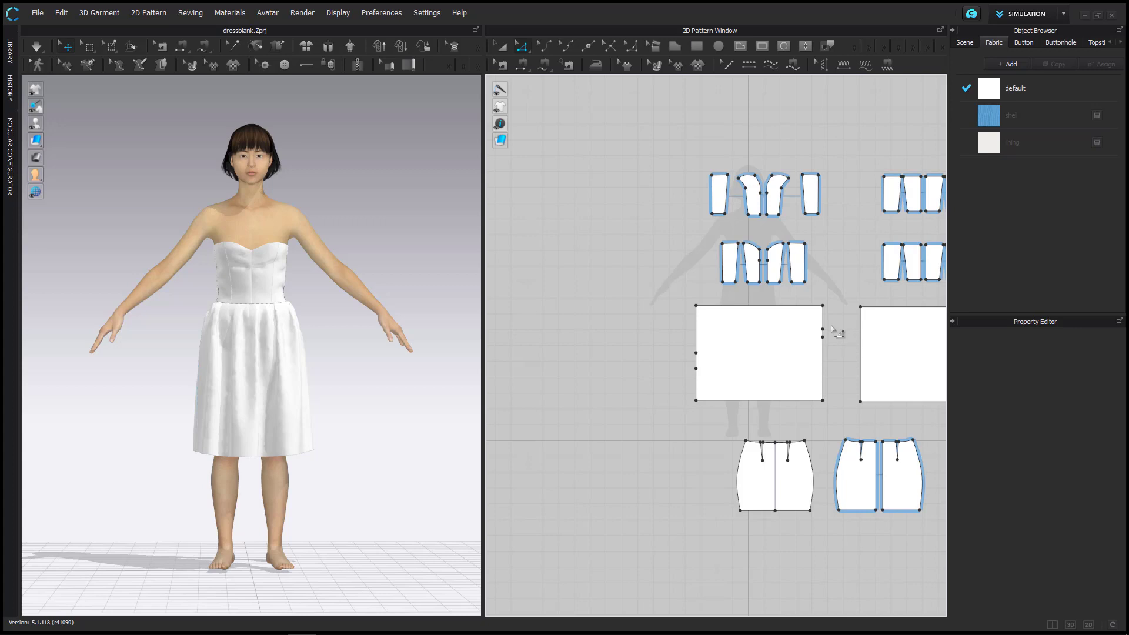
pyautogui.scroll(2, 836, 331)
pyautogui.scroll(2, 839, 327)
# - Distribute 100 graduated internal lines between the panel's left edge and upper-right edge segment
pyautogui.moveTo(839, 320); pyautogui.dragTo(841, 291, button='middle')
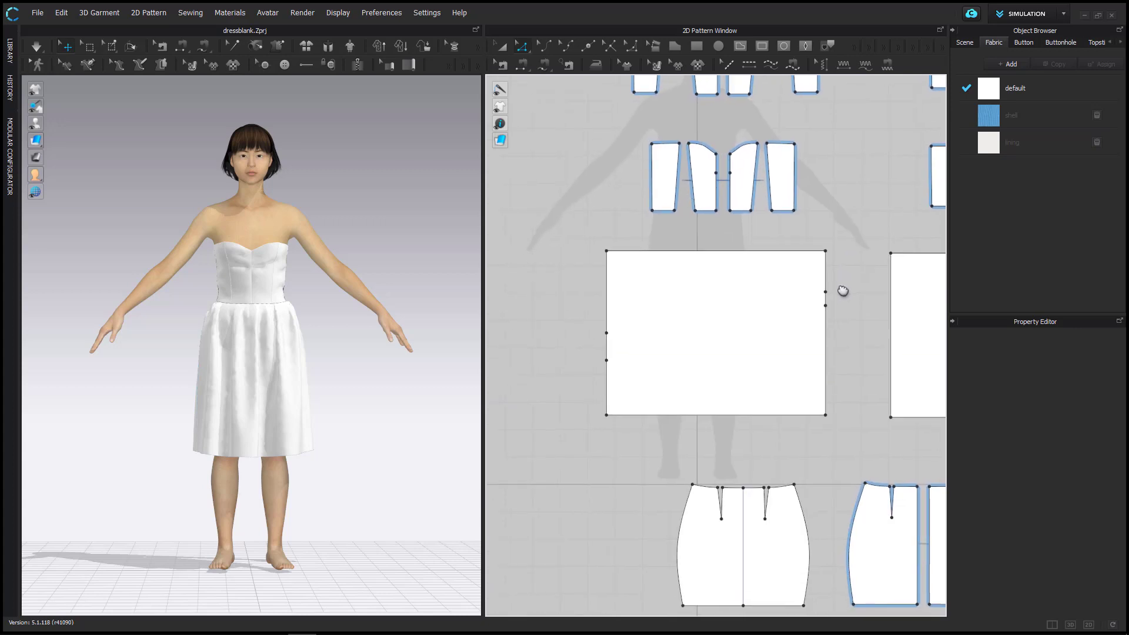
pyautogui.click(604, 286)
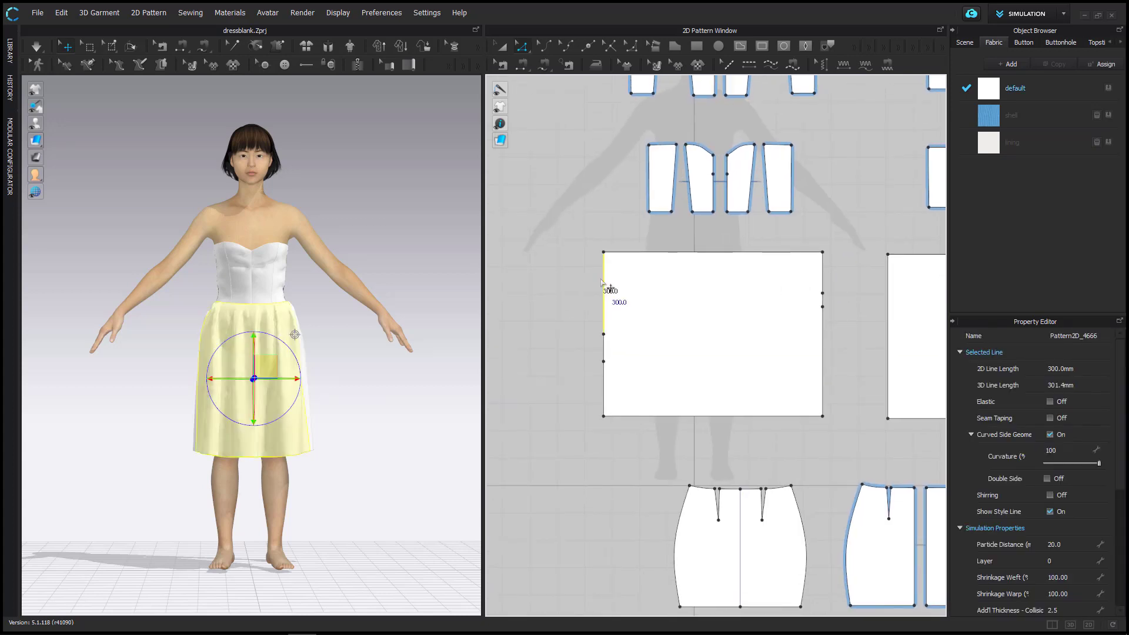
pyautogui.keyDown('shift'); pyautogui.click(829, 273); pyautogui.keyUp('shift')
pyautogui.rightClick(830, 275)
pyautogui.click(857, 325)
pyautogui.write('10')
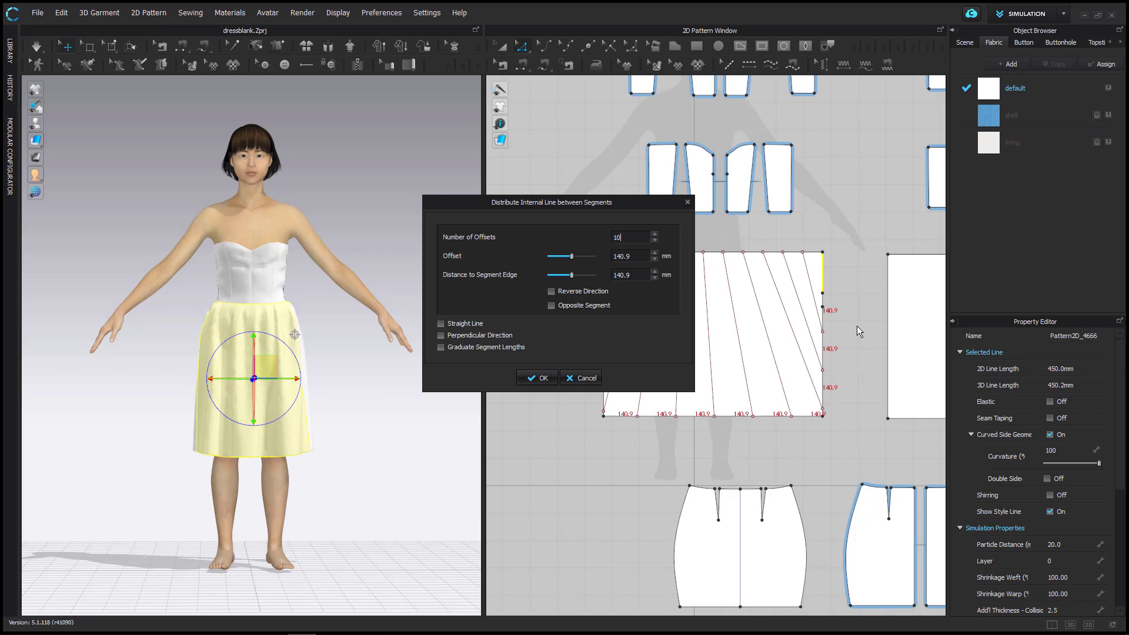
pyautogui.write('0')
pyautogui.moveTo(602, 204); pyautogui.dragTo(481, 139)
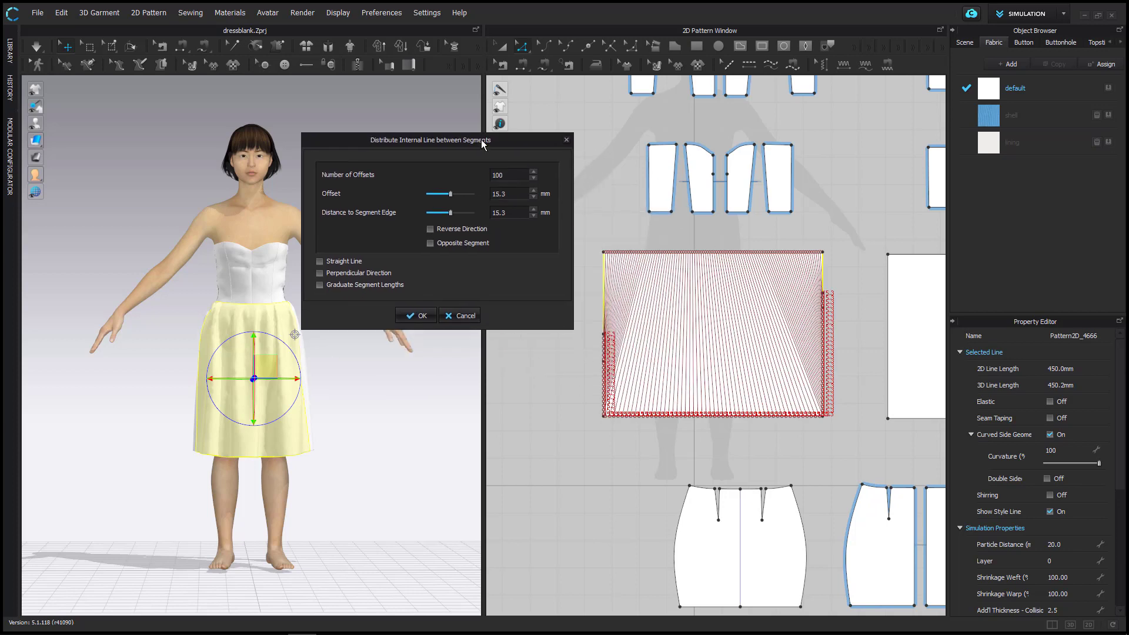
pyautogui.click(335, 287)
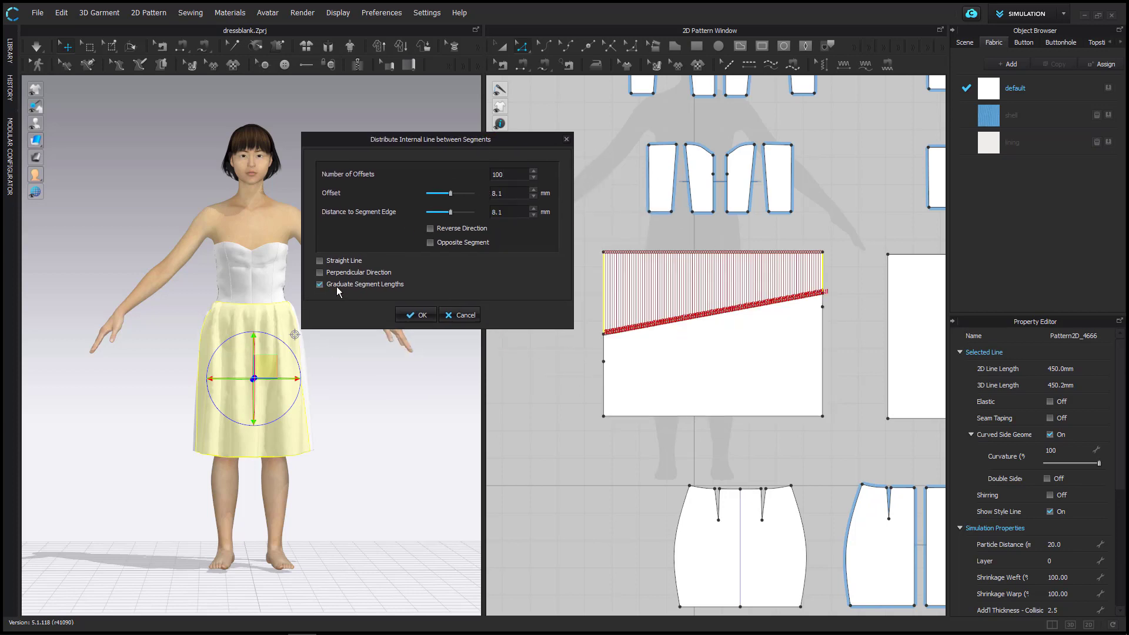
pyautogui.click(416, 315)
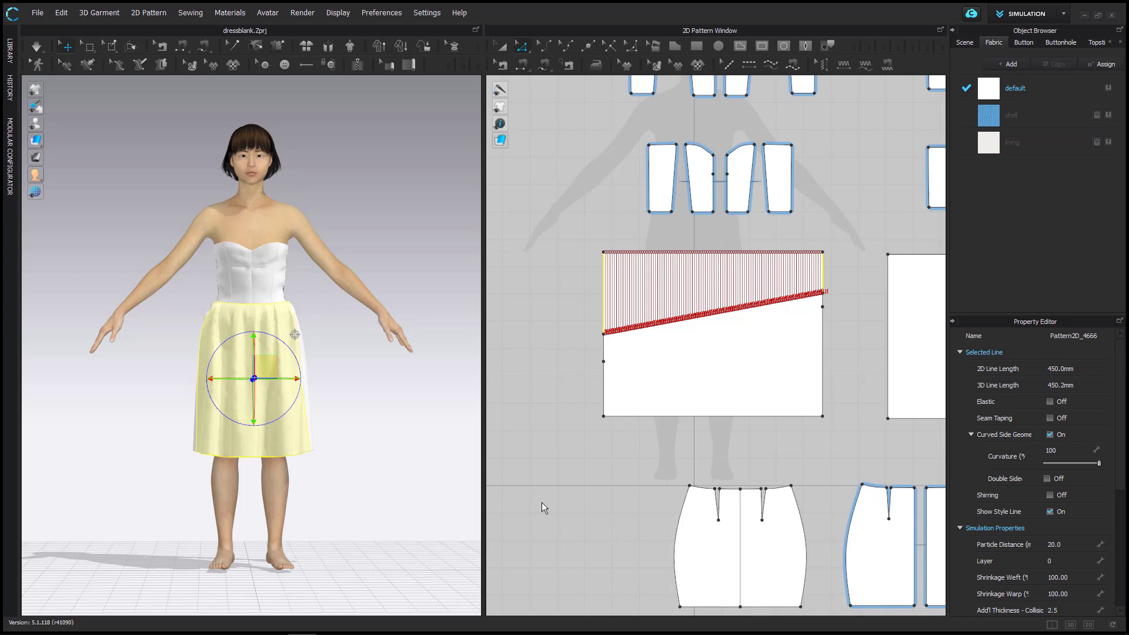
pyautogui.click(612, 398)
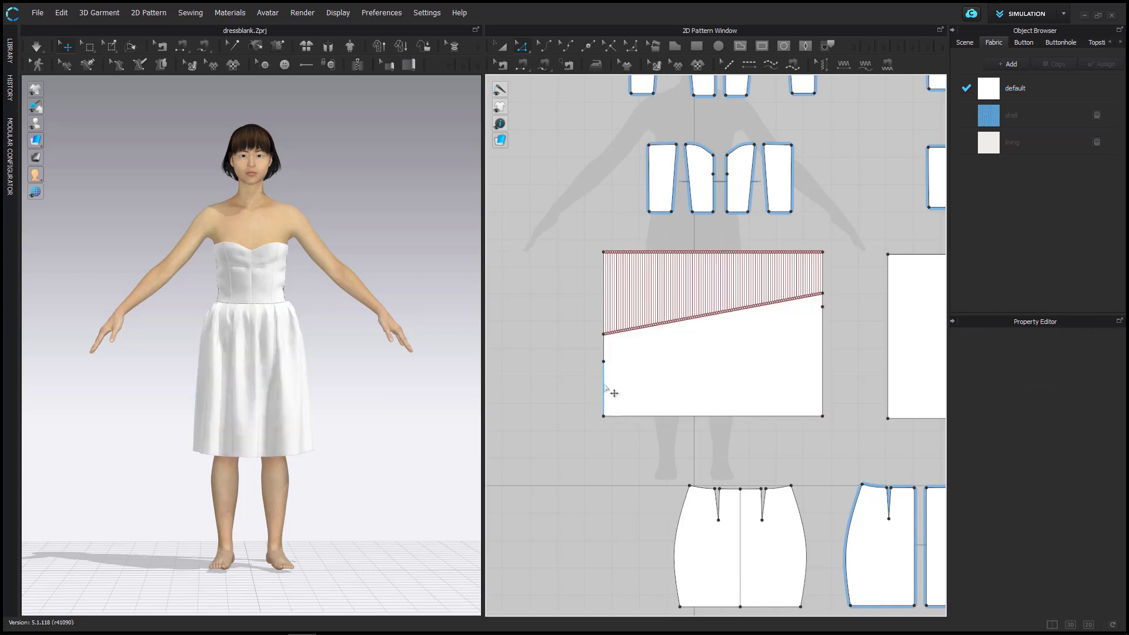
# - Distribute 80 graduated internal lines between the panel's lower-left and lower-right edge segments
pyautogui.click(604, 390)
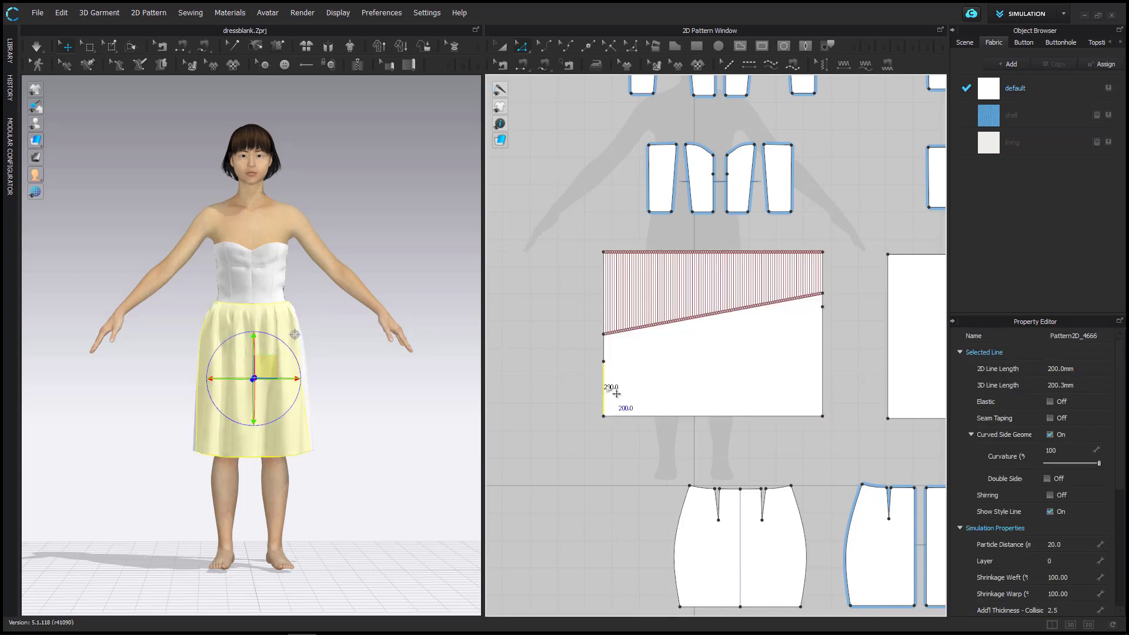
pyautogui.keyDown('shift'); pyautogui.click(821, 342); pyautogui.keyUp('shift')
pyautogui.rightClick(822, 342)
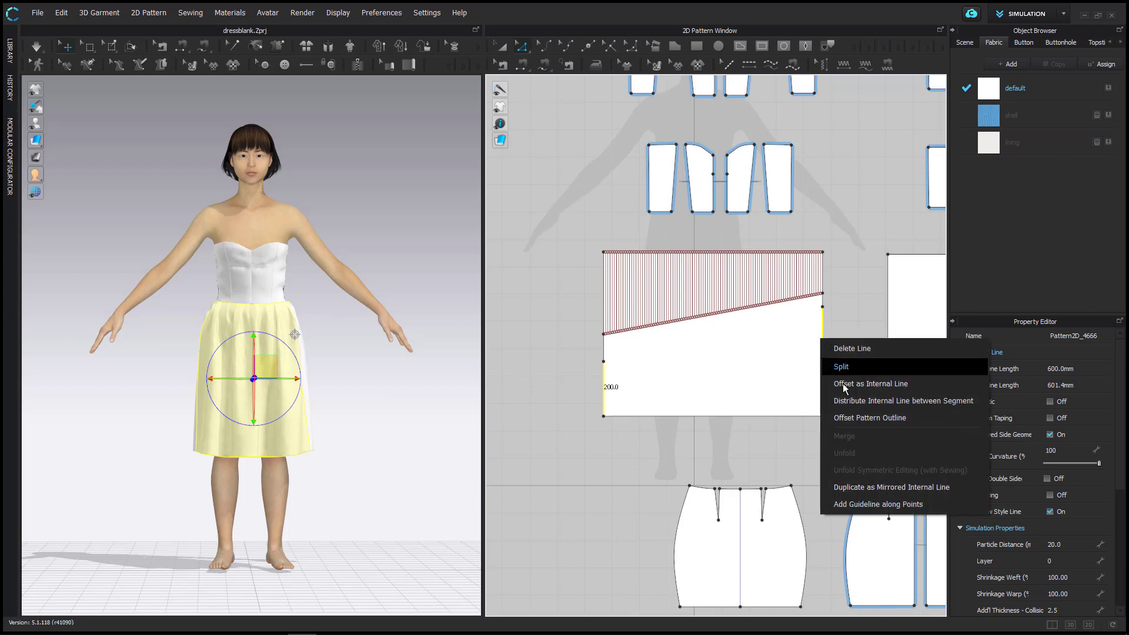
pyautogui.click(833, 396)
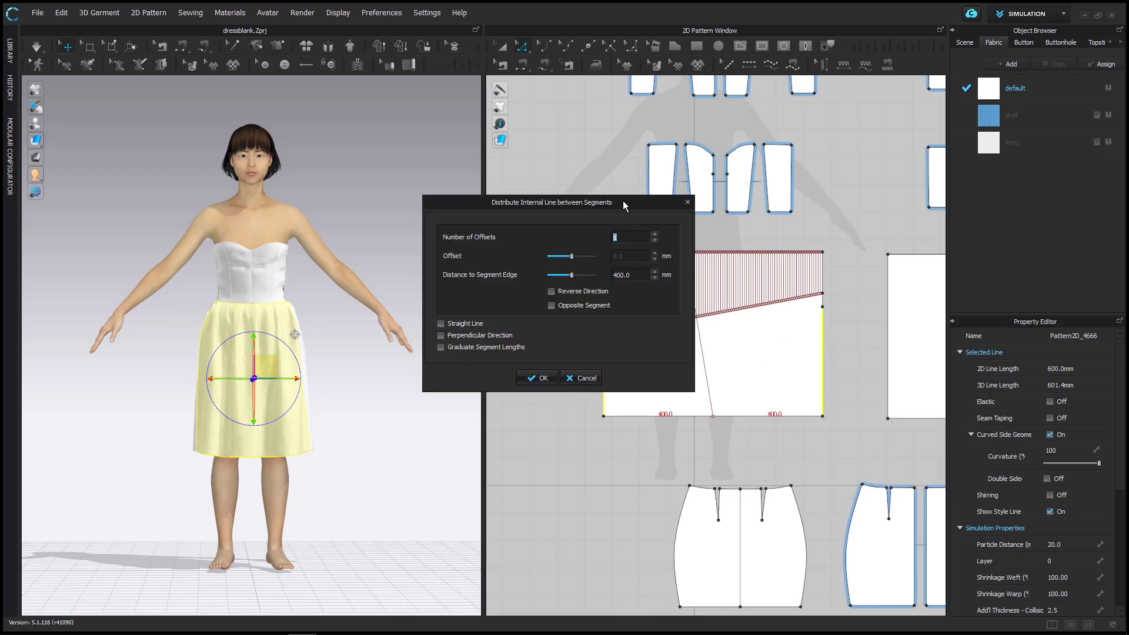
pyautogui.moveTo(623, 204); pyautogui.dragTo(506, 181)
pyautogui.write('80')
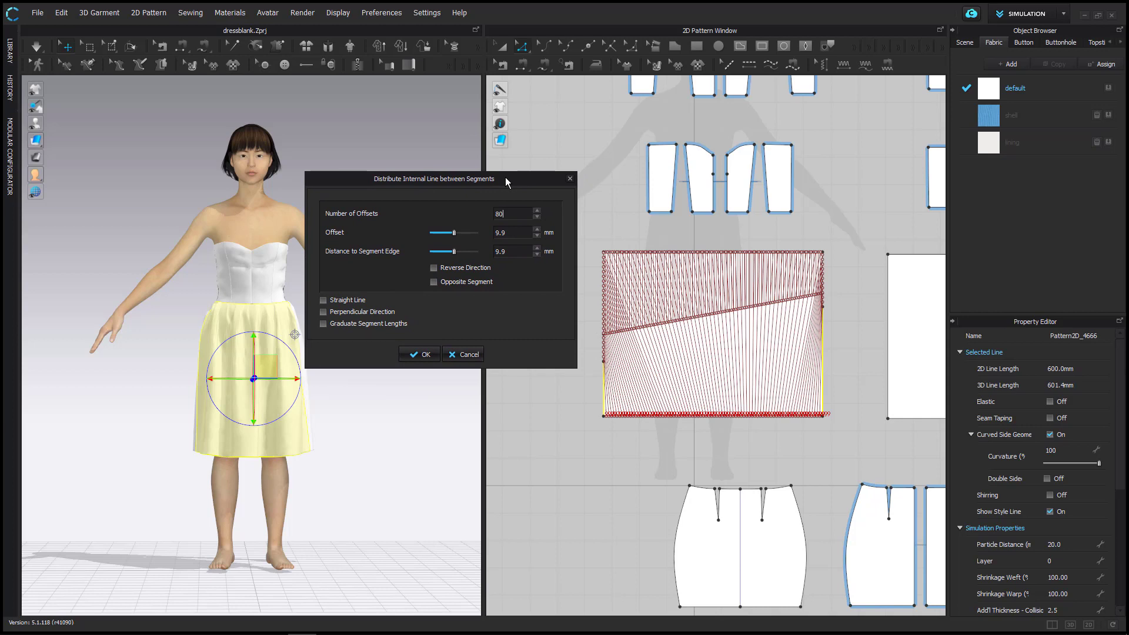
pyautogui.click(368, 323)
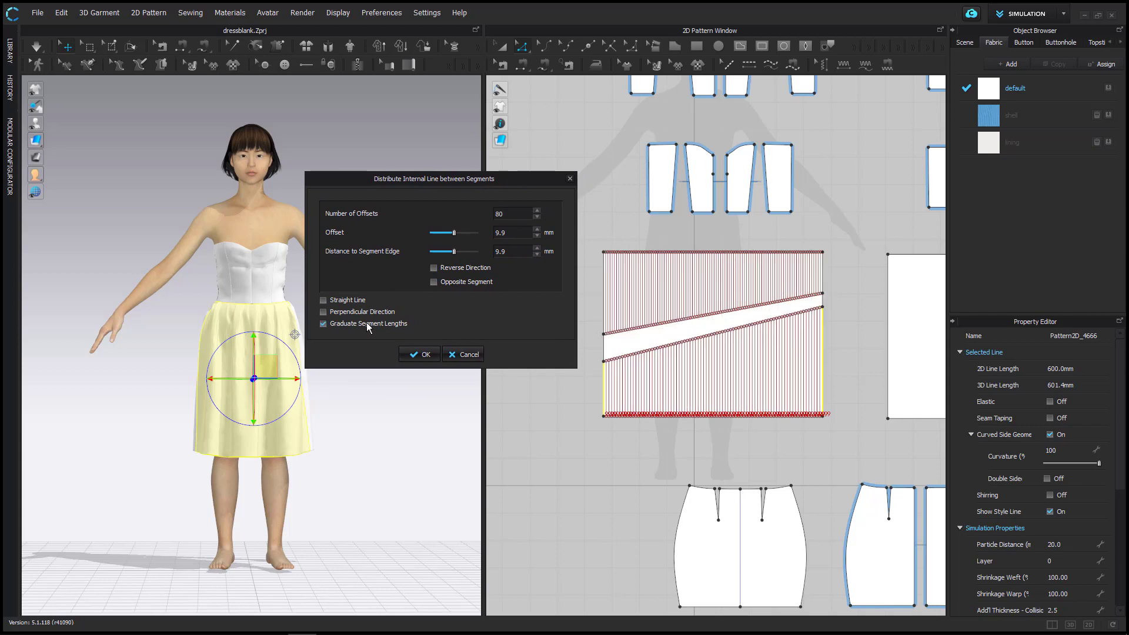
pyautogui.click(433, 353)
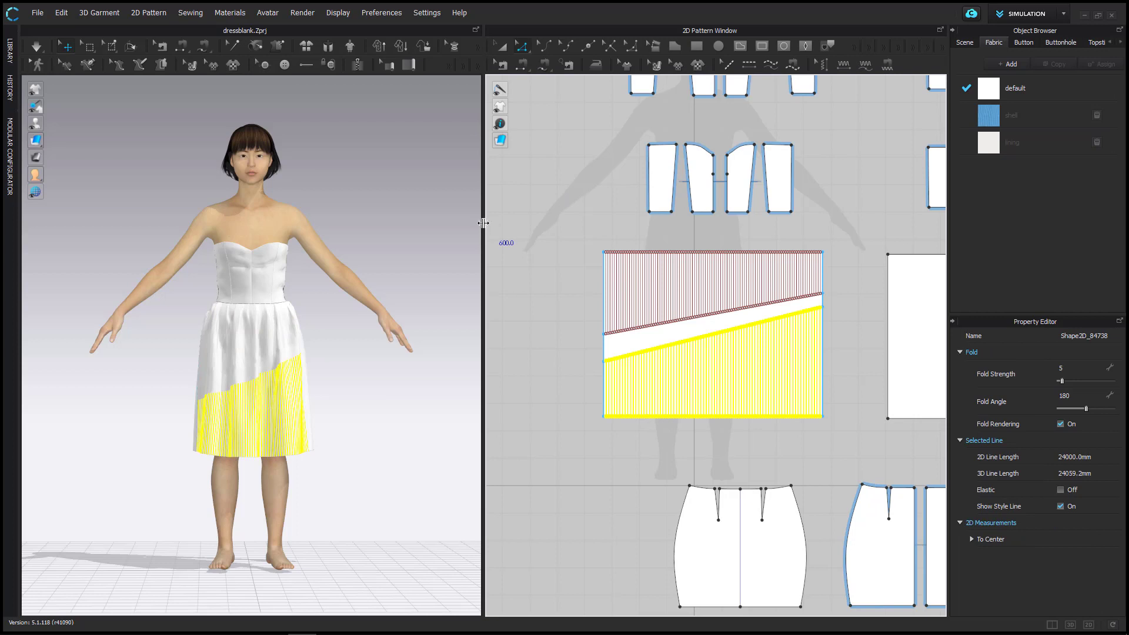
# - Fold the upper group of graduated internal lines as accordion pleats with the Pleats Fold tool
pyautogui.moveTo(482, 224); pyautogui.dragTo(358, 224)
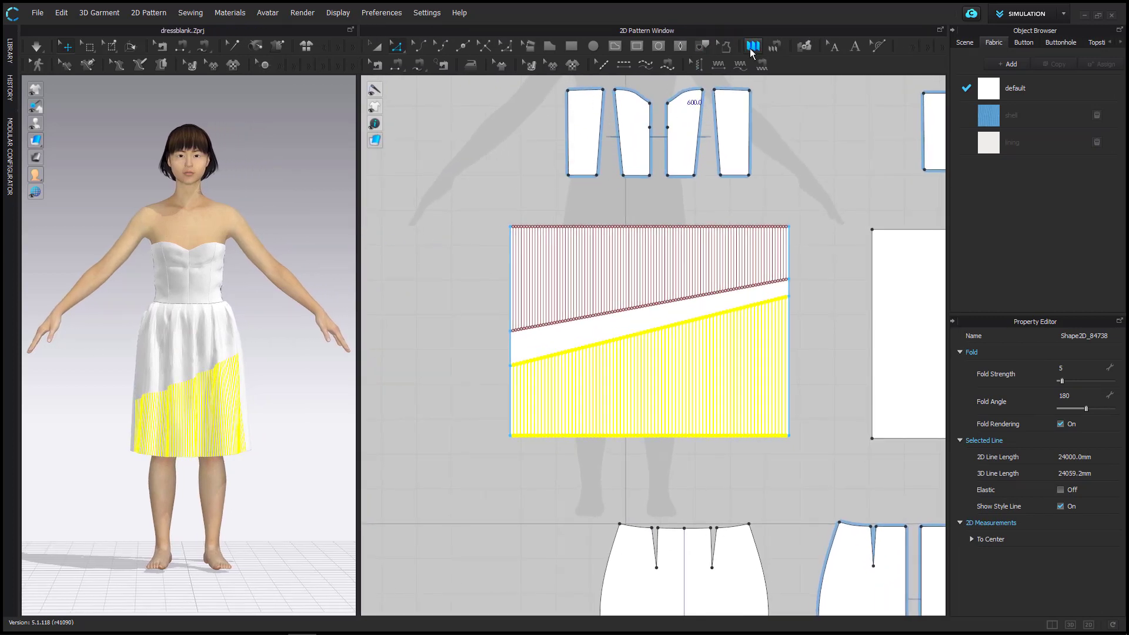
pyautogui.click(749, 51)
pyautogui.click(450, 256)
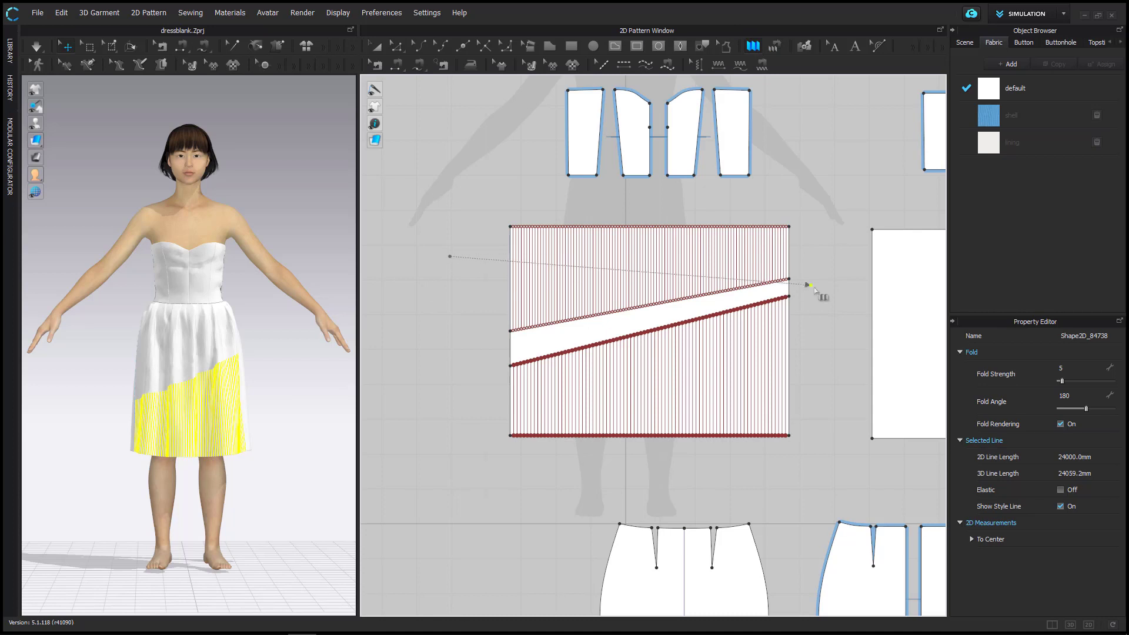
pyautogui.click(798, 255)
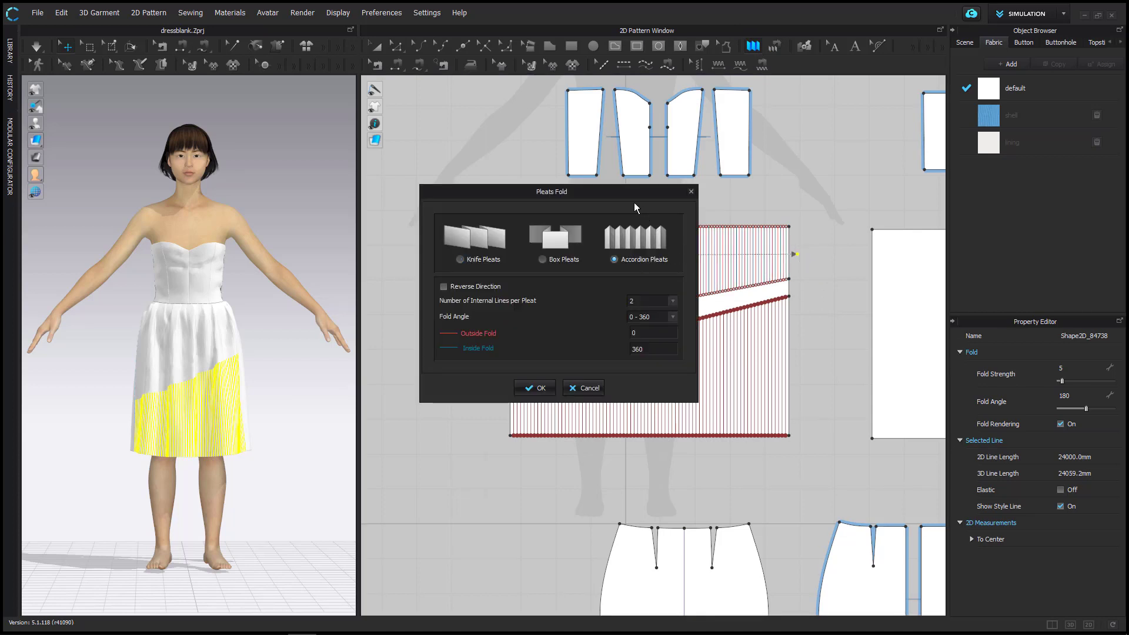
pyautogui.click(532, 388)
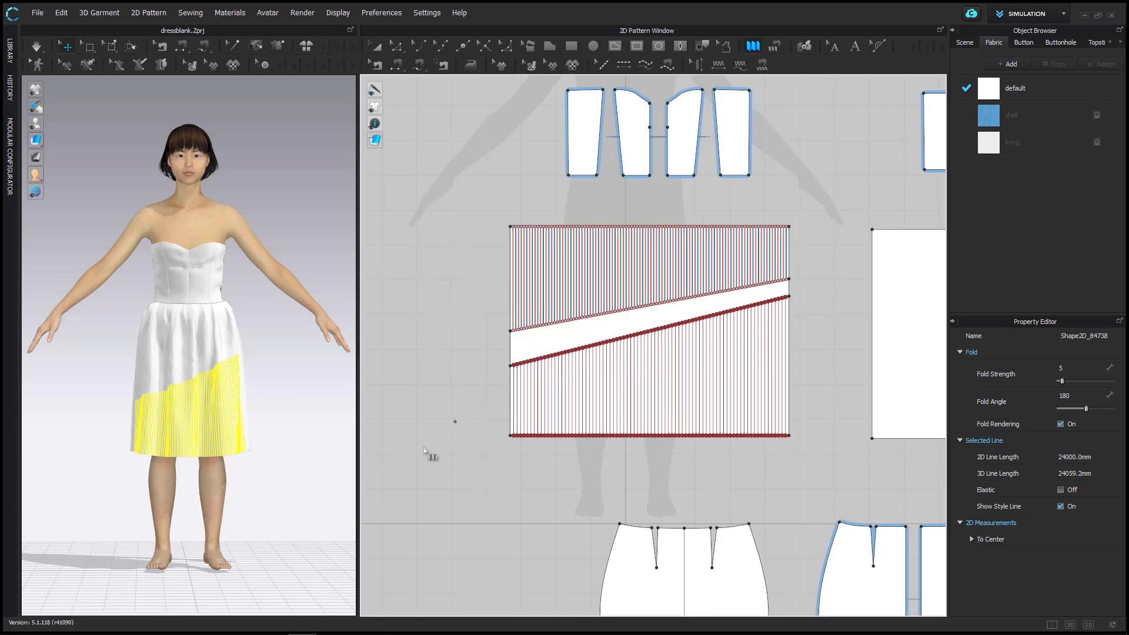
# - Fold the lower group of graduated internal lines as accordion pleats too
pyautogui.click(480, 409)
pyautogui.click(812, 385)
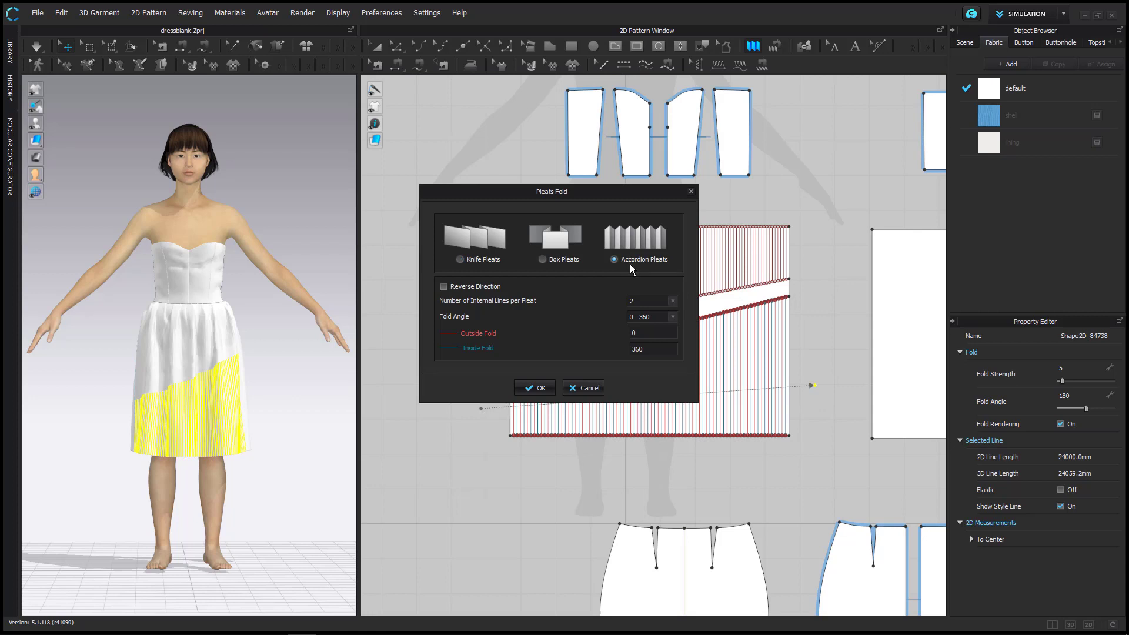
pyautogui.click(538, 387)
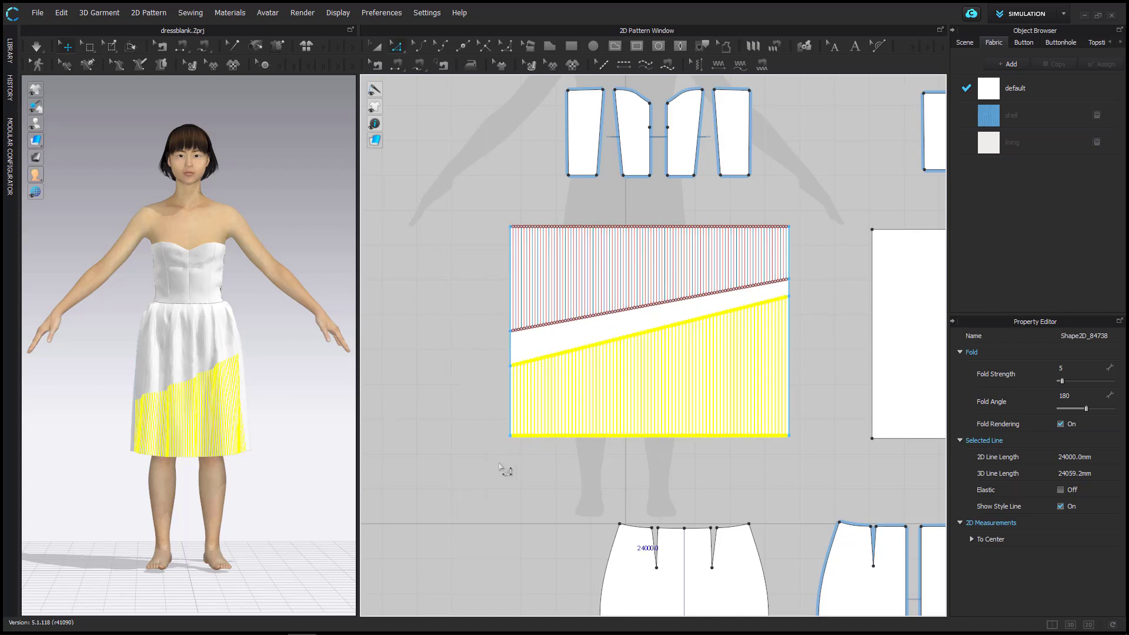
# - Make the skirt panel's bottom hem line elastic with strength 10 and ratio 150
pyautogui.click(488, 483)
pyautogui.scroll(3, 633, 463)
pyautogui.scroll(2, 633, 463)
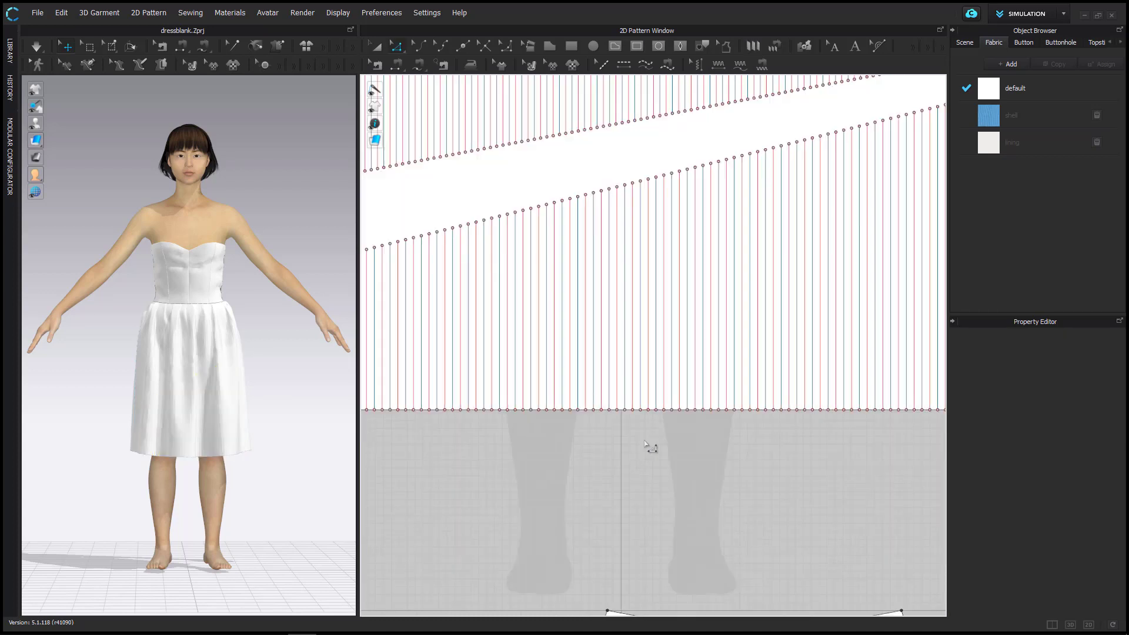
pyautogui.scroll(2, 666, 420)
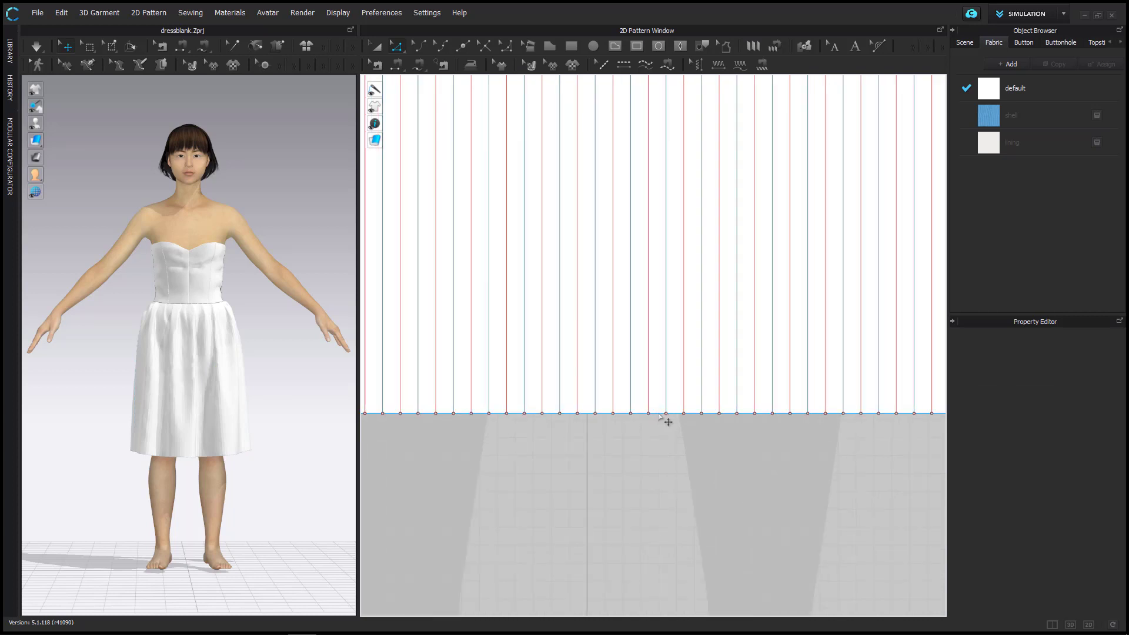
pyautogui.click(666, 415)
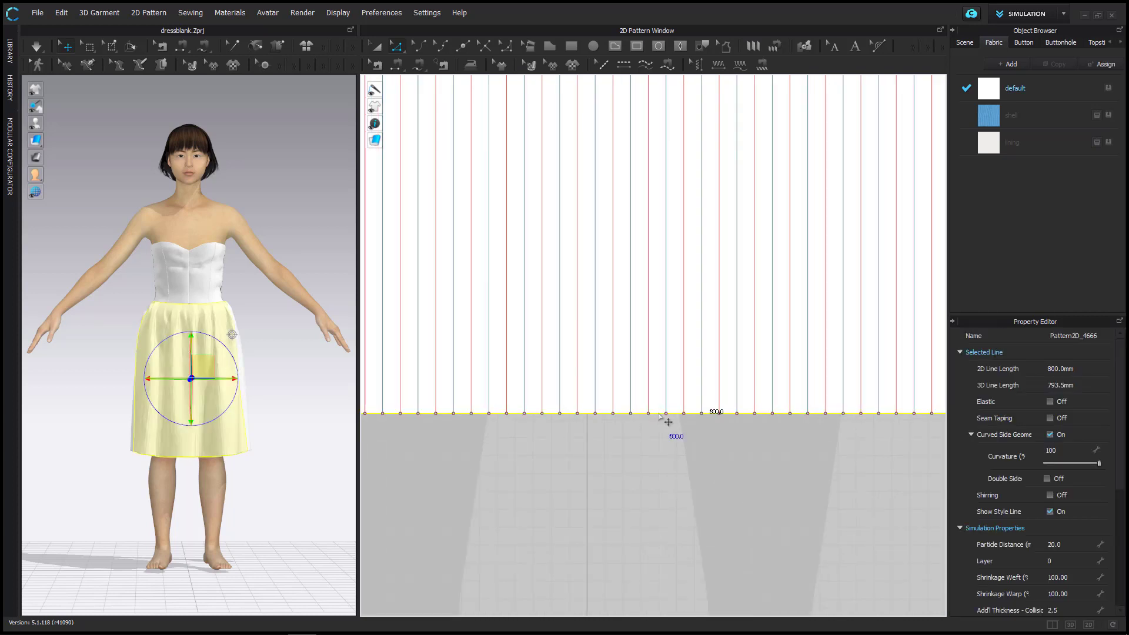
pyautogui.click(1050, 402)
pyautogui.click(1065, 444)
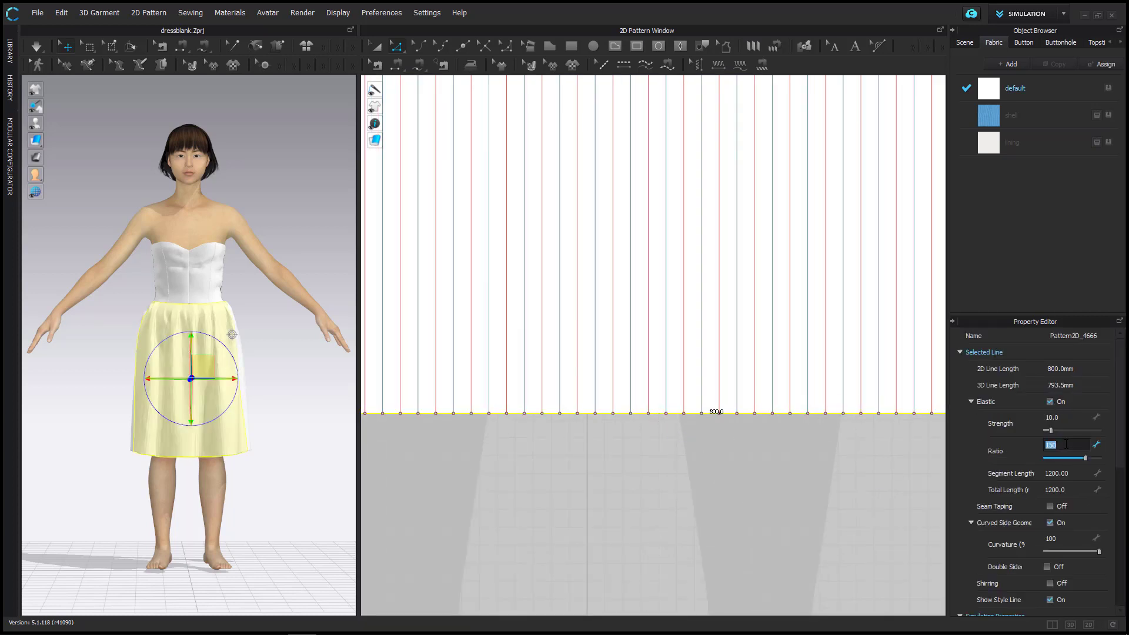
pyautogui.press('Return')
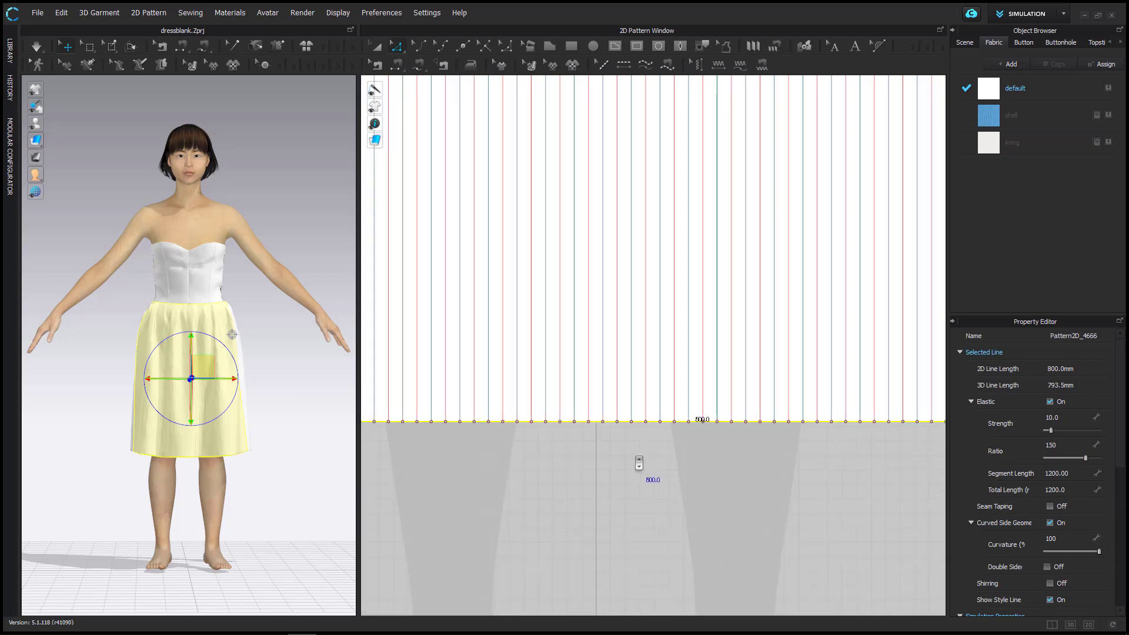
pyautogui.scroll(-3, 637, 463)
pyautogui.scroll(-3, 697, 476)
# - Delete the blank white rectangle and place a symmetric copy of the pleated panel alongside
pyautogui.moveTo(753, 489); pyautogui.dragTo(728, 485, button='right')
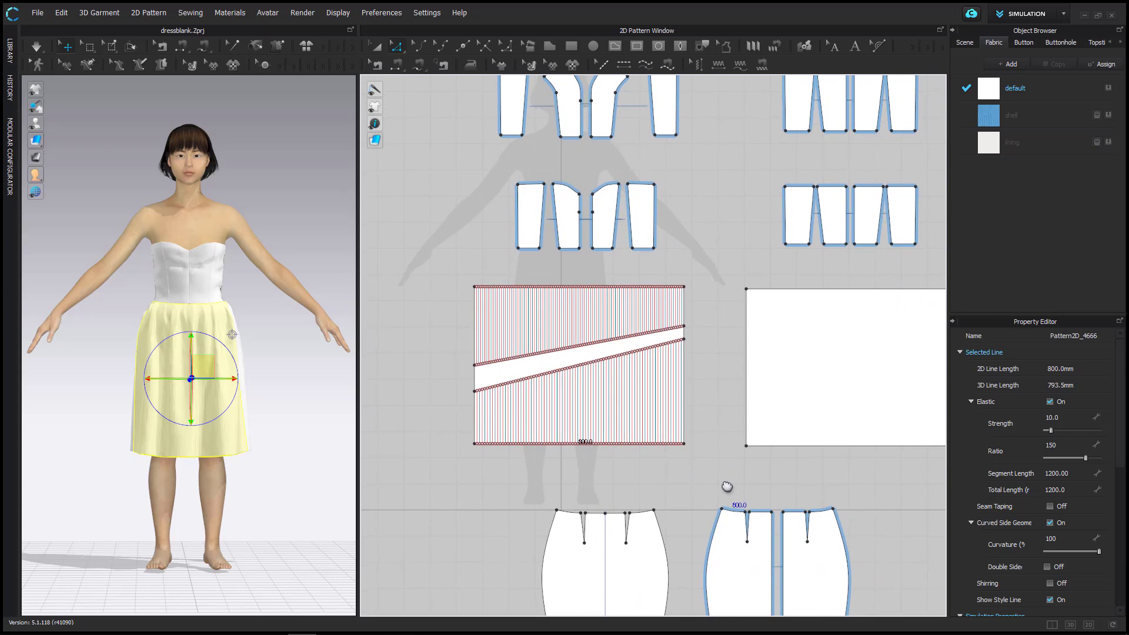
pyautogui.press('a')
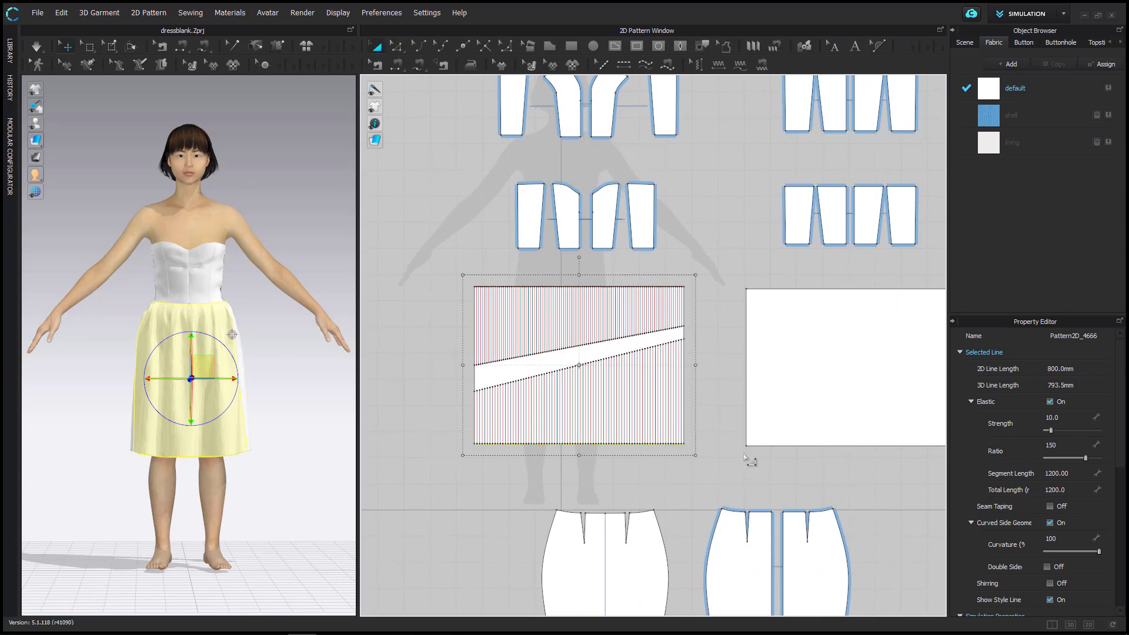
pyautogui.scroll(-2, 749, 461)
pyautogui.scroll(2, 748, 415)
pyautogui.click(762, 358)
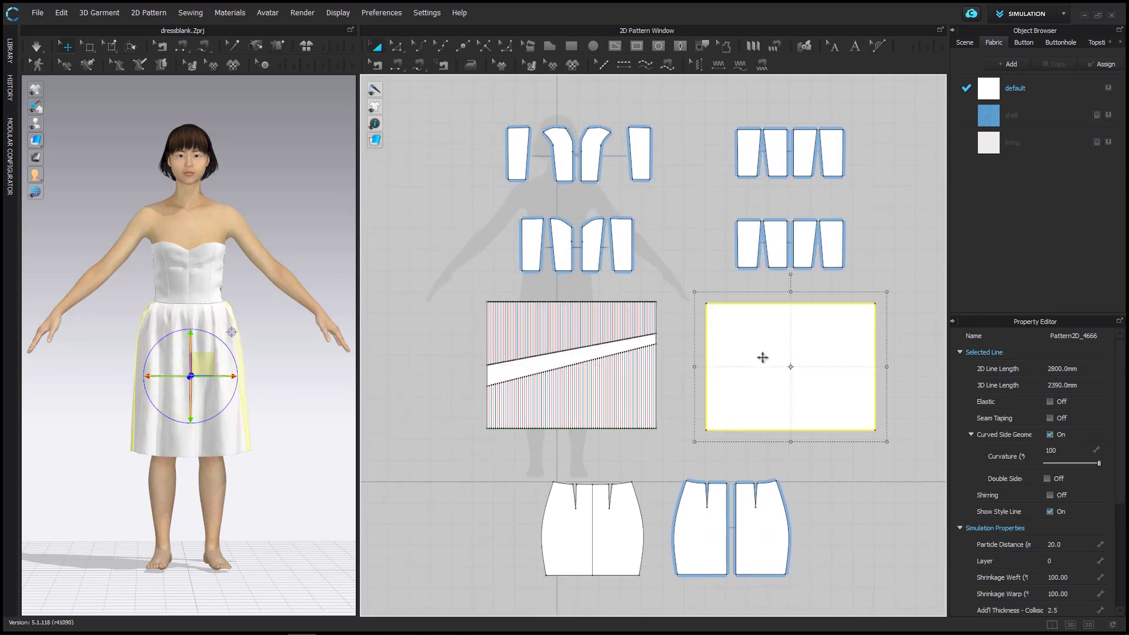
pyautogui.press('Delete')
pyautogui.moveTo(572, 362)
pyautogui.mouseDown()
pyautogui.moveTo(611, 342)
pyautogui.moveTo(778, 360)
pyautogui.mouseUp()
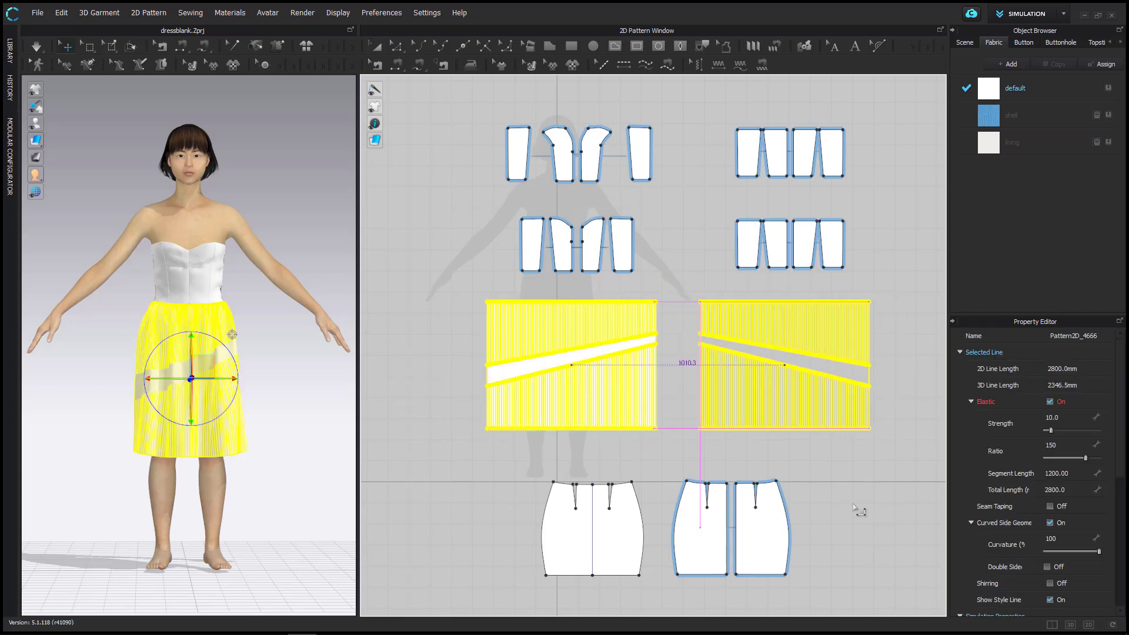
# - Sew the facing and outer side edges of the two pleated panels together
pyautogui.press('t')
pyautogui.scroll(2, 650, 285)
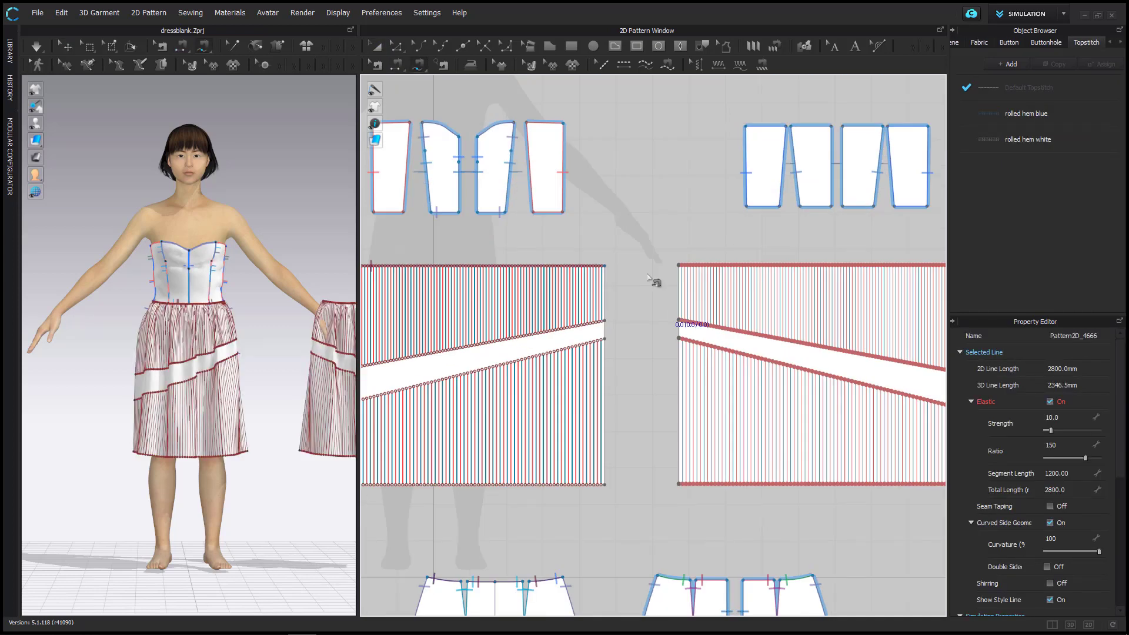
pyautogui.click(679, 291)
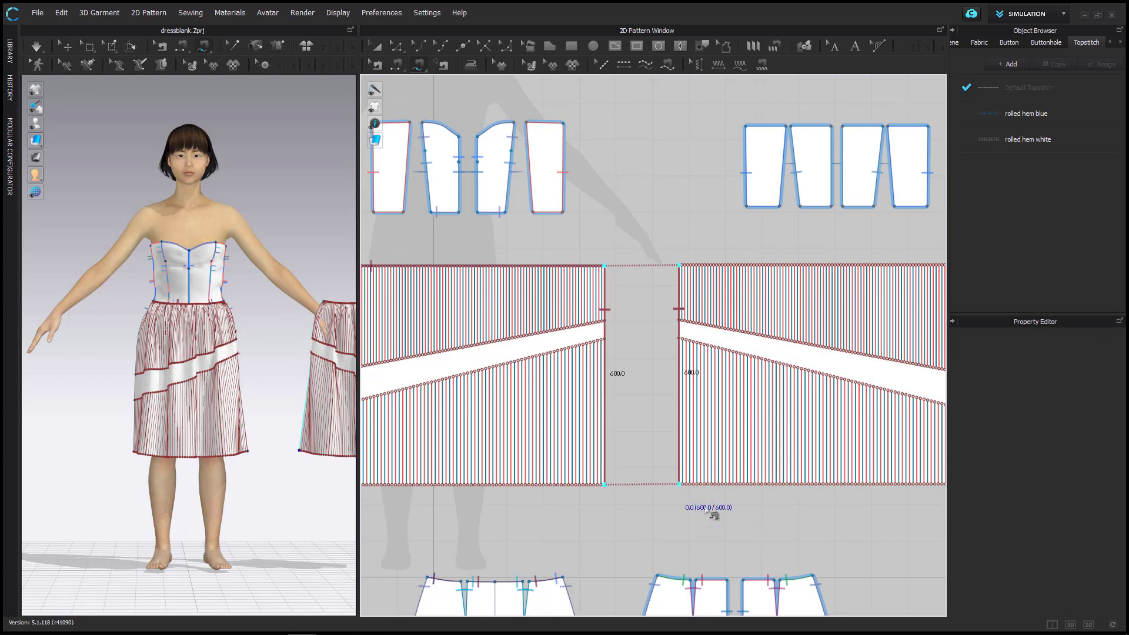
pyautogui.scroll(-4, 736, 532)
pyautogui.click(852, 410)
pyautogui.scroll(3, 529, 393)
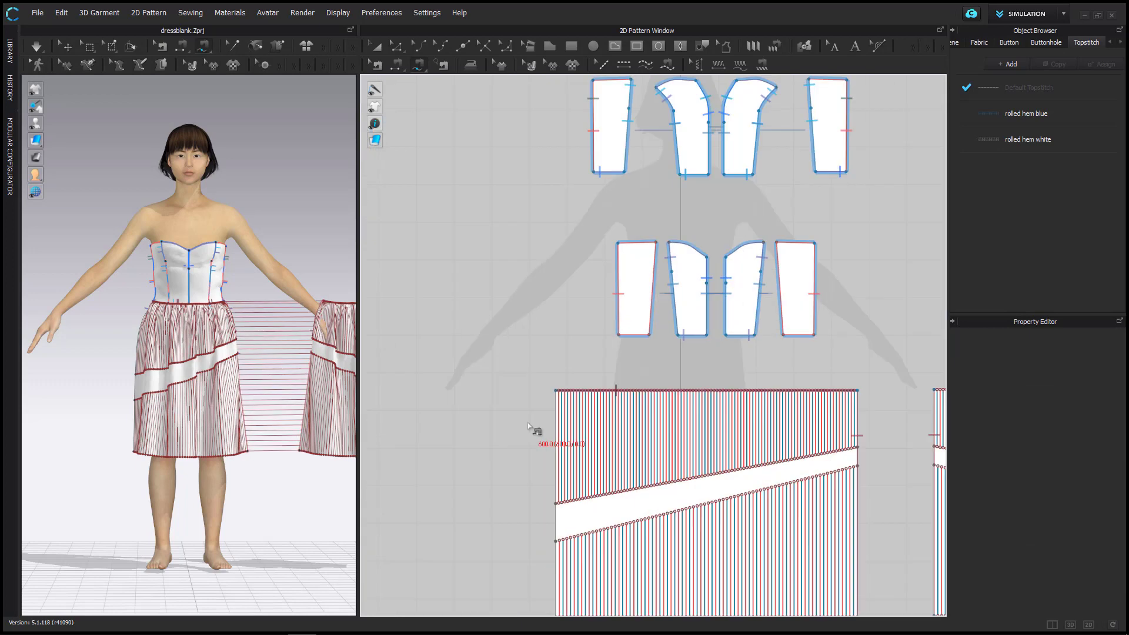
pyautogui.moveTo(537, 428); pyautogui.dragTo(544, 327, button='middle')
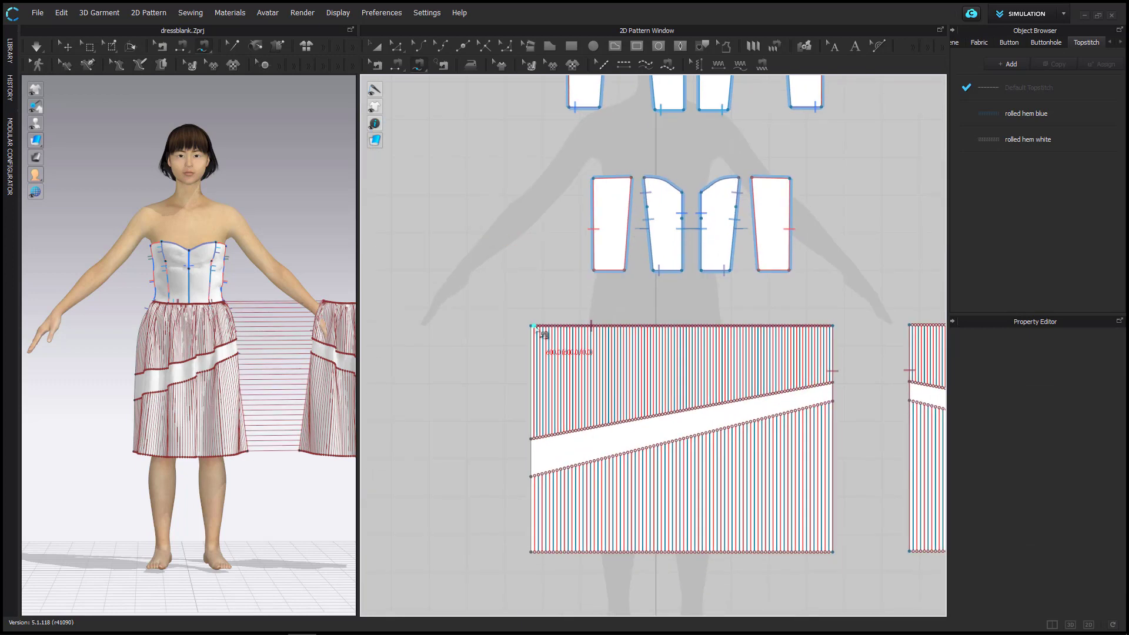
pyautogui.click(853, 473)
pyautogui.scroll(-3, 676, 391)
pyautogui.scroll(1, 697, 423)
pyautogui.scroll(2, 698, 424)
# - M:N-sew the right panel's whole top edge to the skirt waist segments
pyautogui.moveTo(699, 423); pyautogui.dragTo(625, 372, button='middle')
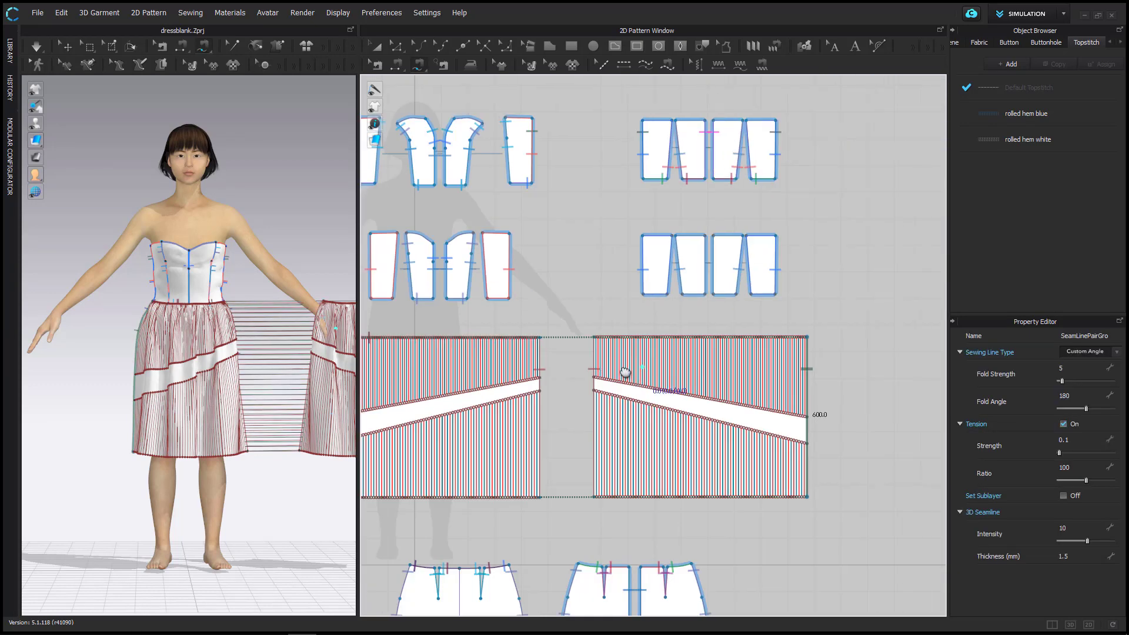
pyautogui.scroll(-1, 574, 341)
pyautogui.click(777, 339)
pyautogui.moveTo(724, 545); pyautogui.dragTo(768, 429, button='middle')
pyautogui.press('Return')
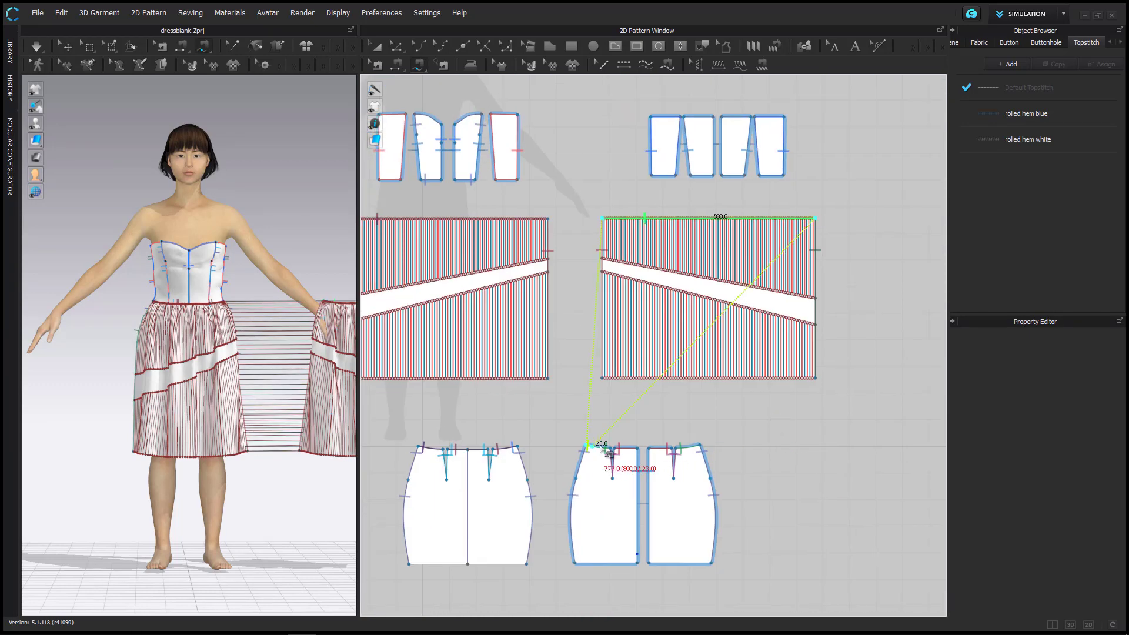
pyautogui.click(601, 448)
pyautogui.click(674, 450)
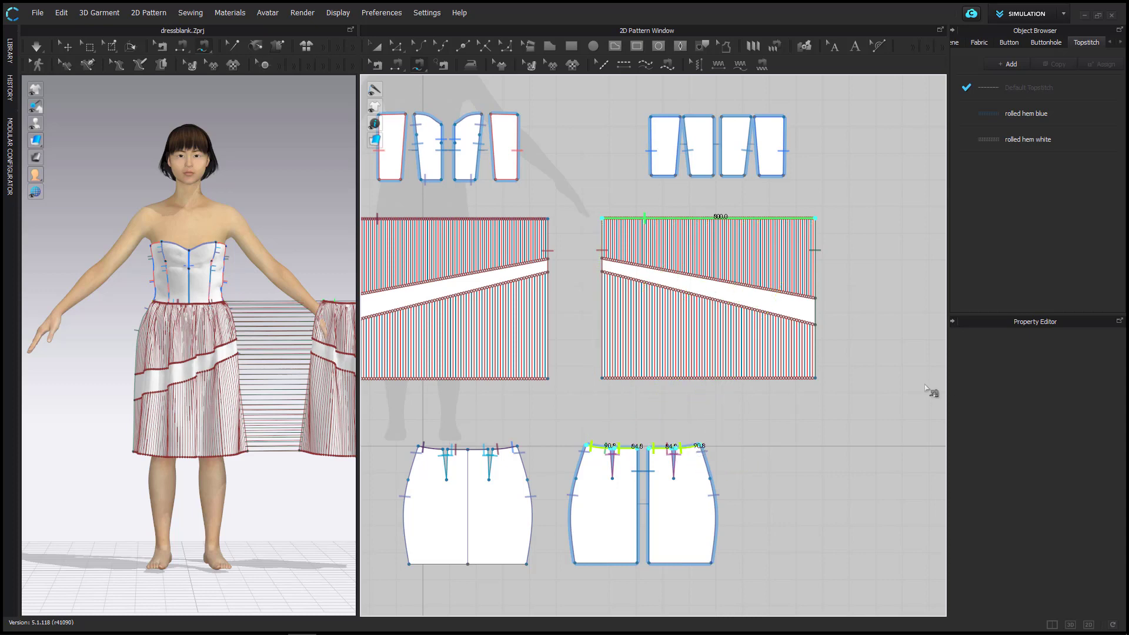
pyautogui.press('Return')
pyautogui.scroll(2, 119, 419)
# - Place the mirrored pleated panel around the avatar's hip in the 3D window
pyautogui.press('a')
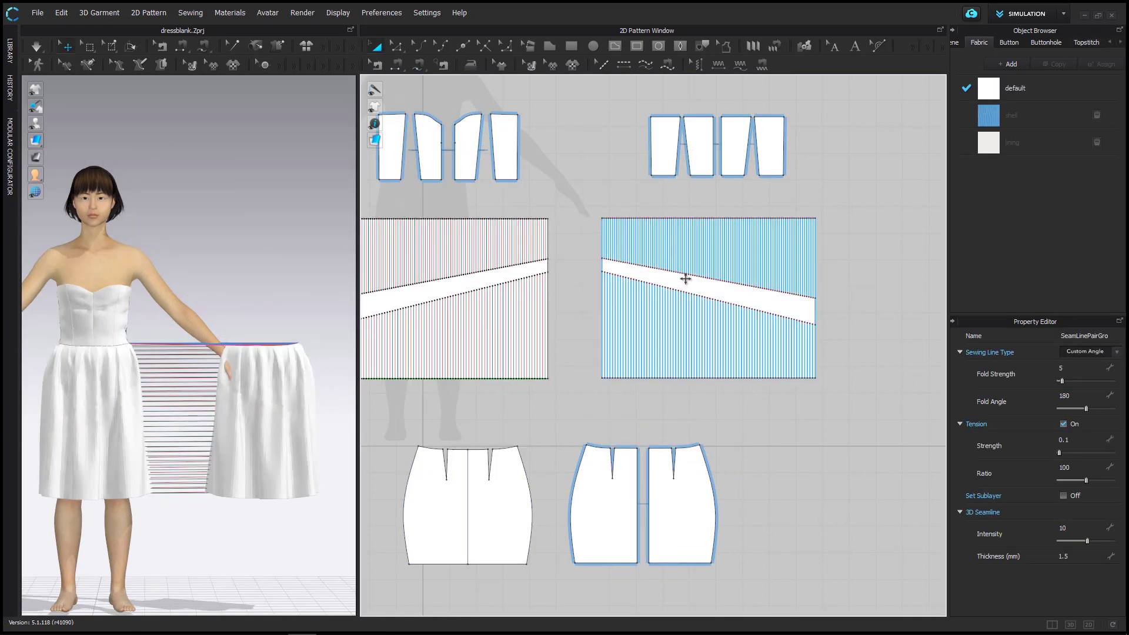
pyautogui.click(682, 277)
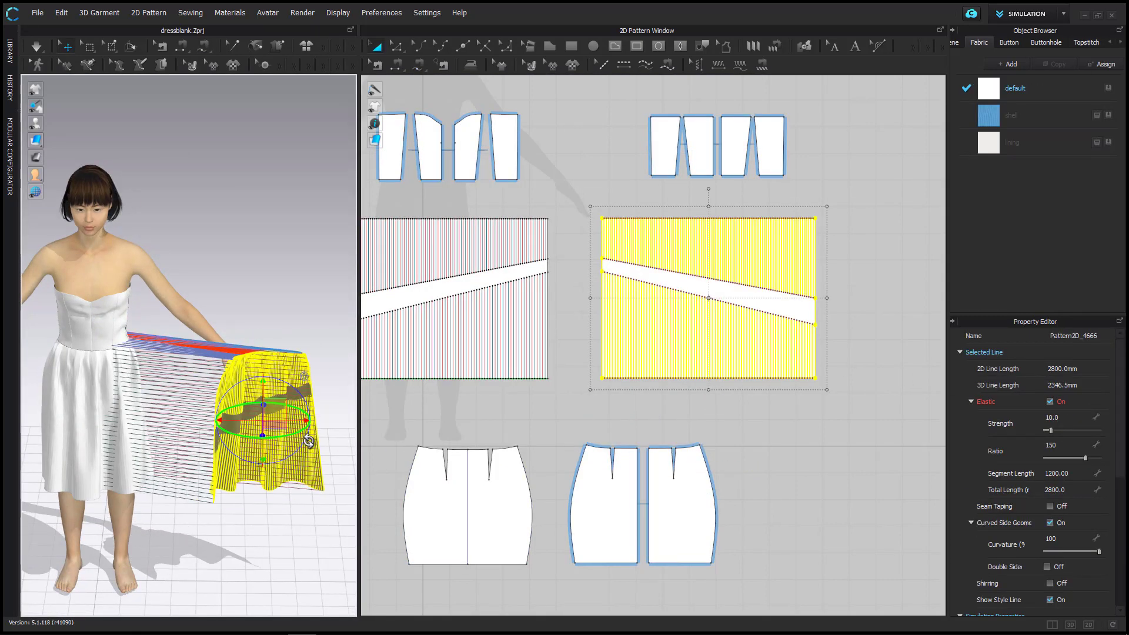
pyautogui.moveTo(241, 436)
pyautogui.mouseDown(button='right')
pyautogui.moveTo(156, 403)
pyautogui.moveTo(371, 423)
pyautogui.mouseUp(button='right')
pyautogui.scroll(3, 69, 405)
pyautogui.scroll(-3, 69, 405)
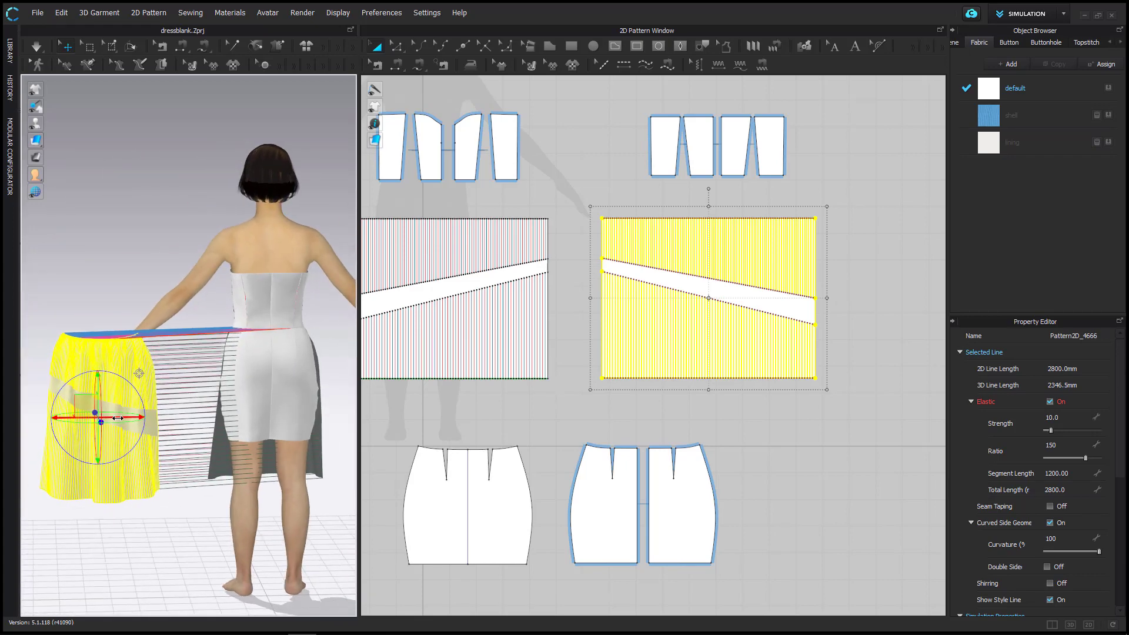
pyautogui.moveTo(70, 405); pyautogui.dragTo(238, 442, button='right')
pyautogui.scroll(3, 238, 442)
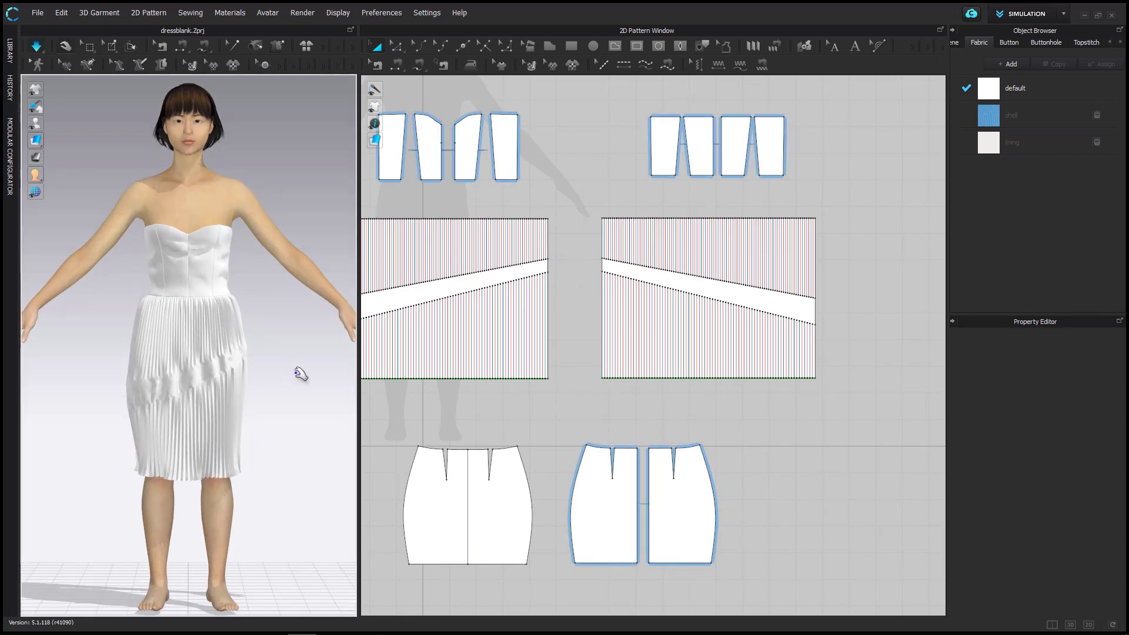
# - Inspect the draped skirt from a rear three-quarter view and tug the pleated hem to test it
pyautogui.moveTo(299, 372)
pyautogui.mouseDown(button='right')
pyautogui.moveTo(68, 369)
pyautogui.moveTo(273, 381)
pyautogui.mouseUp(button='right')
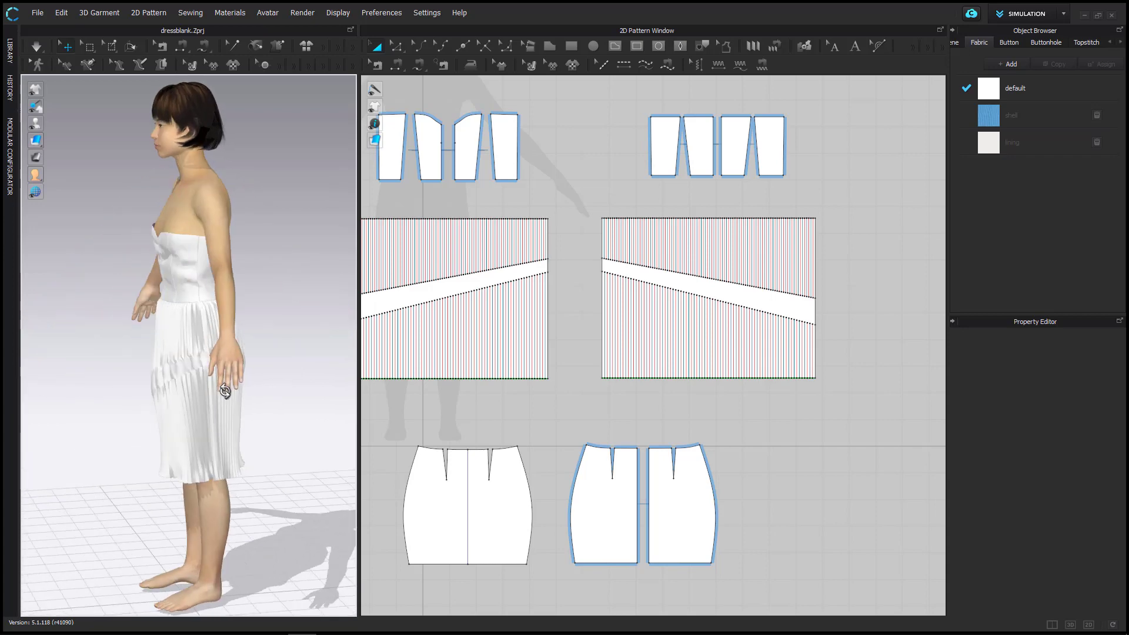
pyautogui.scroll(3, 273, 381)
pyautogui.scroll(3, 290, 446)
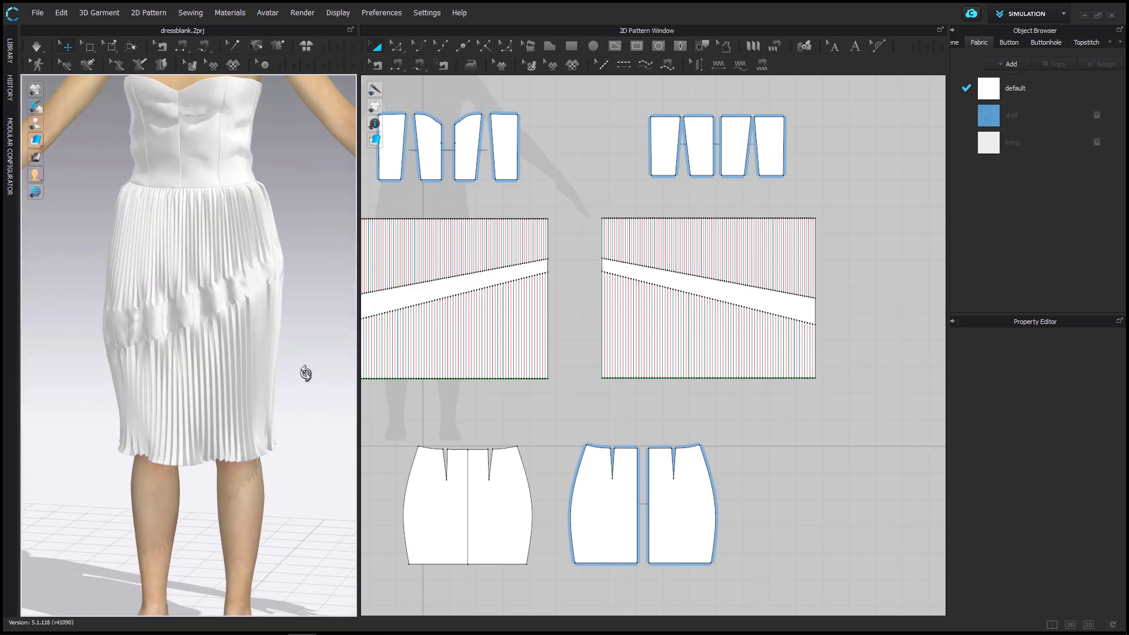
pyautogui.click(285, 411)
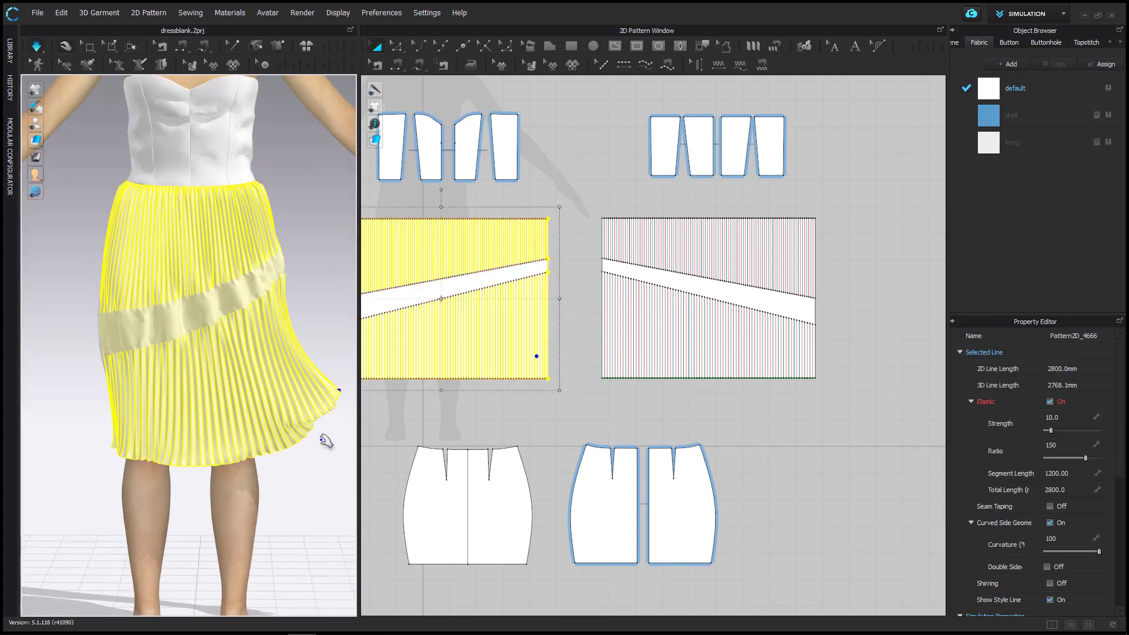
pyautogui.moveTo(111, 424); pyautogui.dragTo(33, 399)
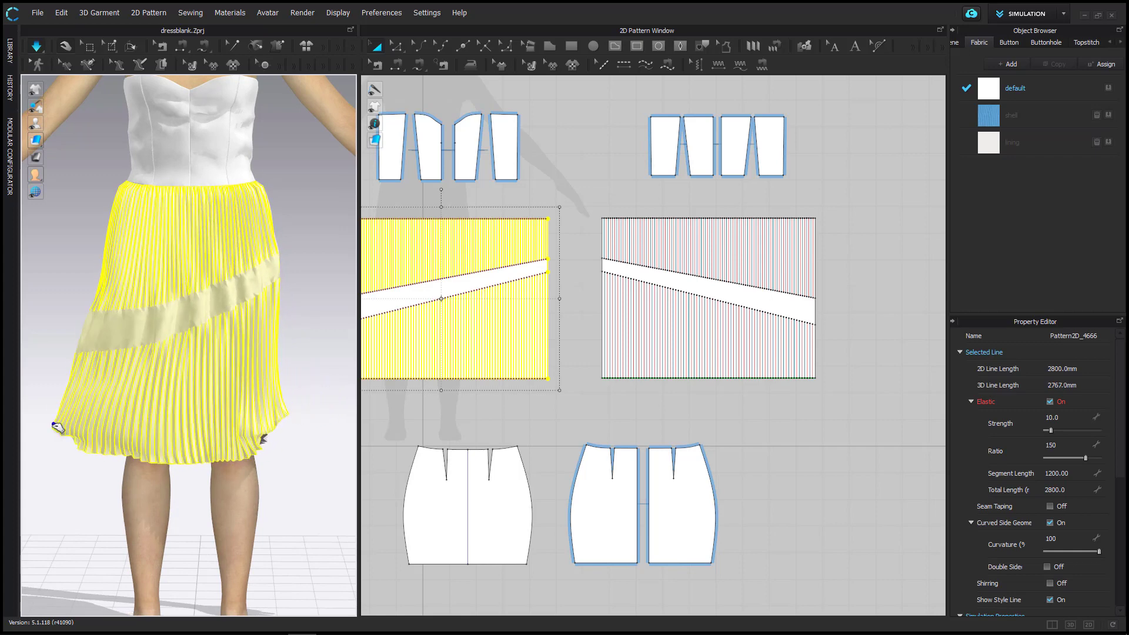